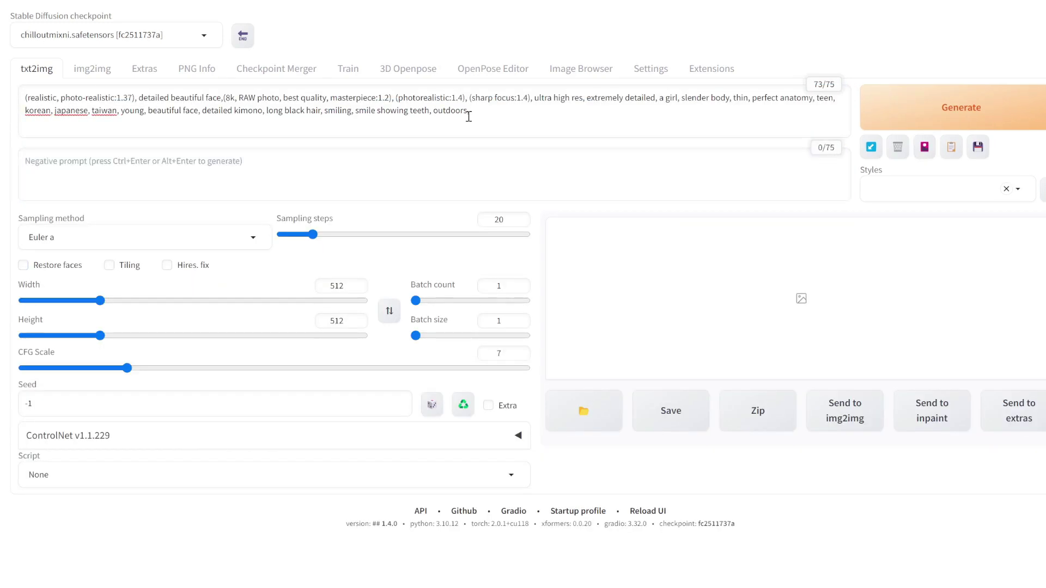
- Paste the negative prompt, enable Restore faces and set the size to 700×900
left_click(346, 175)
type("art, painting, (deformed, distorted, disfigured:1.3), poorly drawn, bad anatomy, wrong anatomy, extra limb, missing limb, floating limbs, (mutated hands and fingers:1.4), disconnected limbs, mutation, mutated, ugly, disgusting, blurry, amputation, watermark, text, (worst quality, low quality:1.4), monochrome, extra limbs, easynegative, extra hands, fusion arms, animal ears, poor arms, poor hands, elf, man, male, greyscale, nude, nsfw,")
left_click(24, 265)
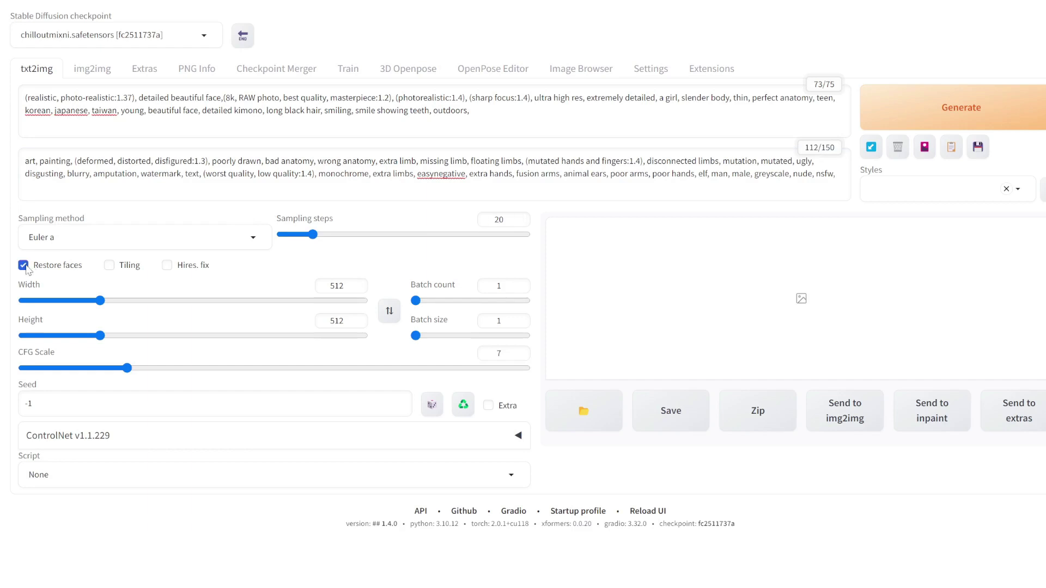
double_click(336, 285)
type("700")
double_click(337, 320)
type("900")
left_click_drag(17, 352, 58, 361)
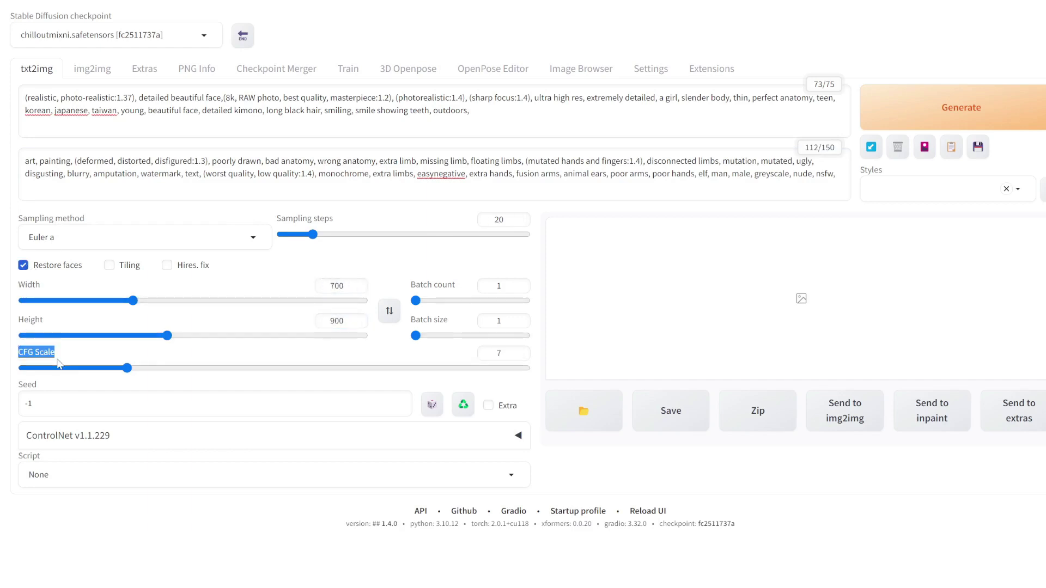
left_click(501, 117)
key("ctrl+a")
triple_click(79, 403)
key("ctrl+v")
left_click(970, 107)
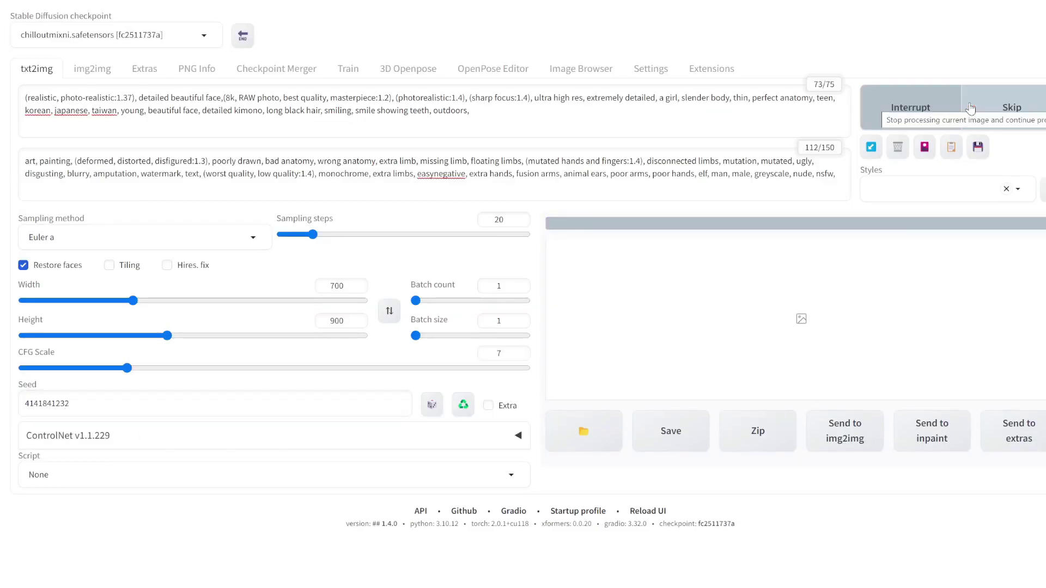
left_click(784, 342)
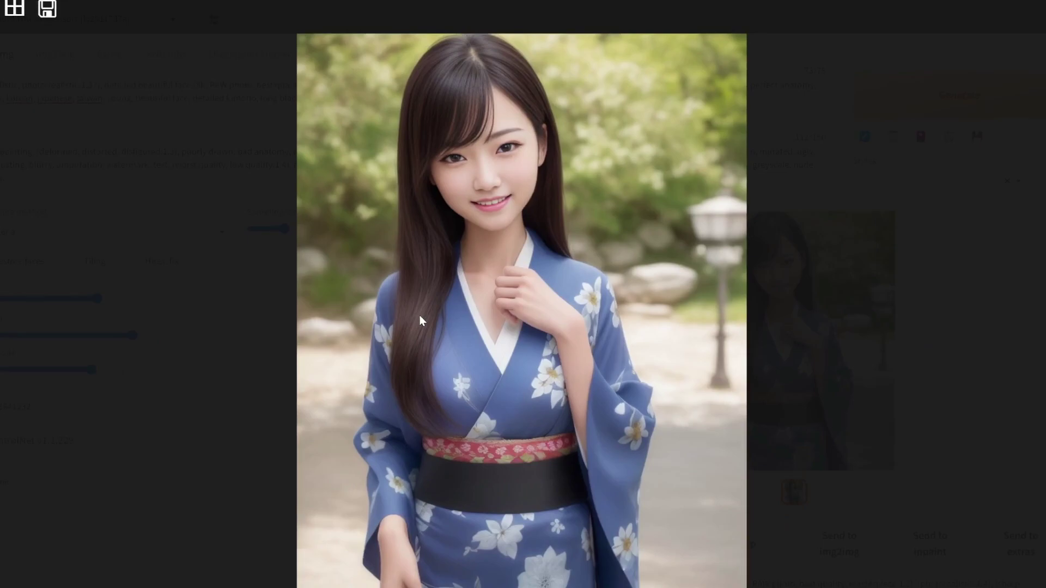
left_click(49, 398)
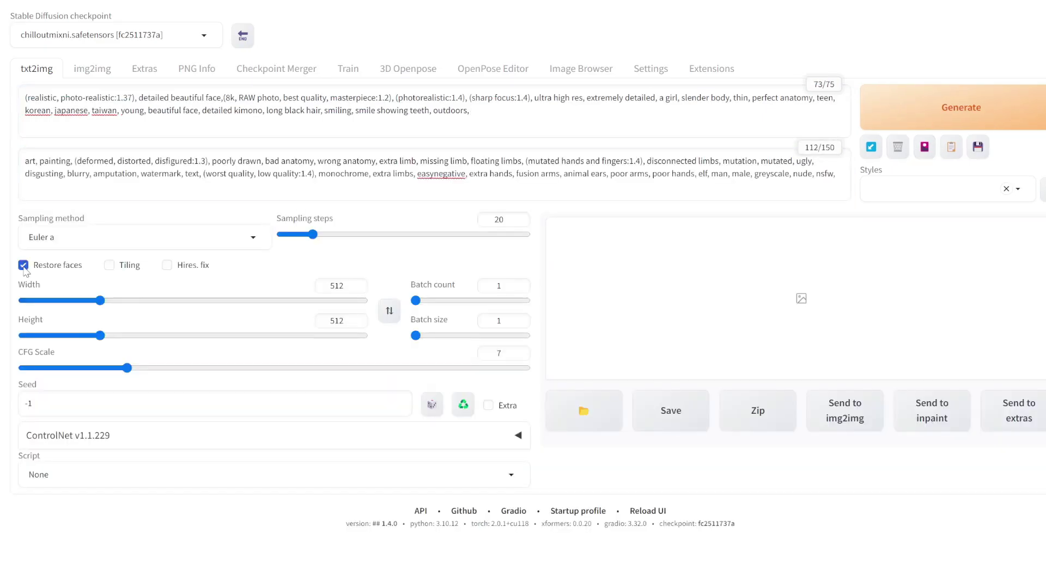
left_click(24, 266)
left_click(23, 266)
left_click(133, 300)
double_click(331, 321)
type("900")
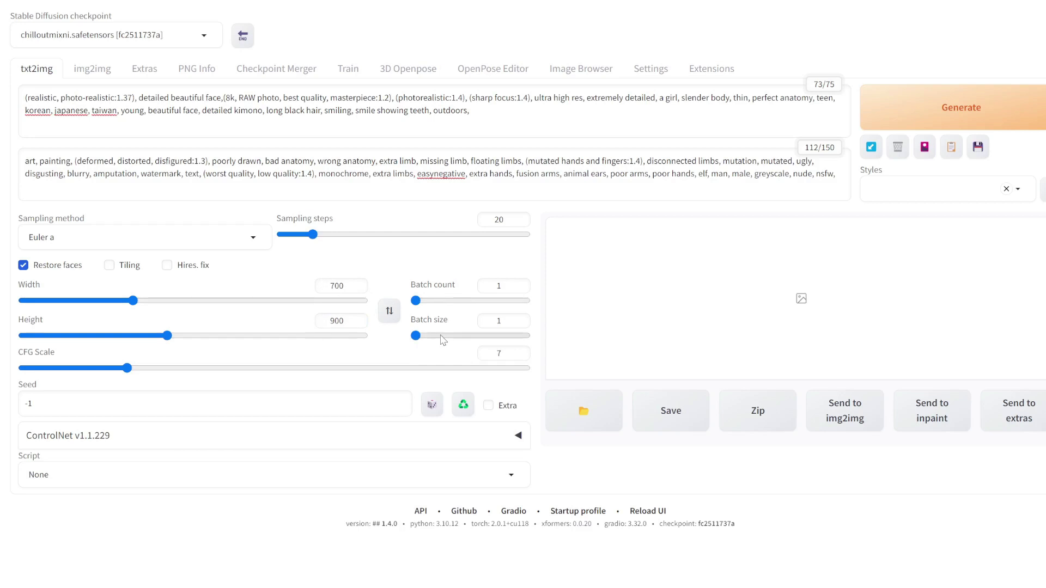
left_click_drag(470, 110, 2, 98)
left_click(50, 404)
key("ctrl+v")
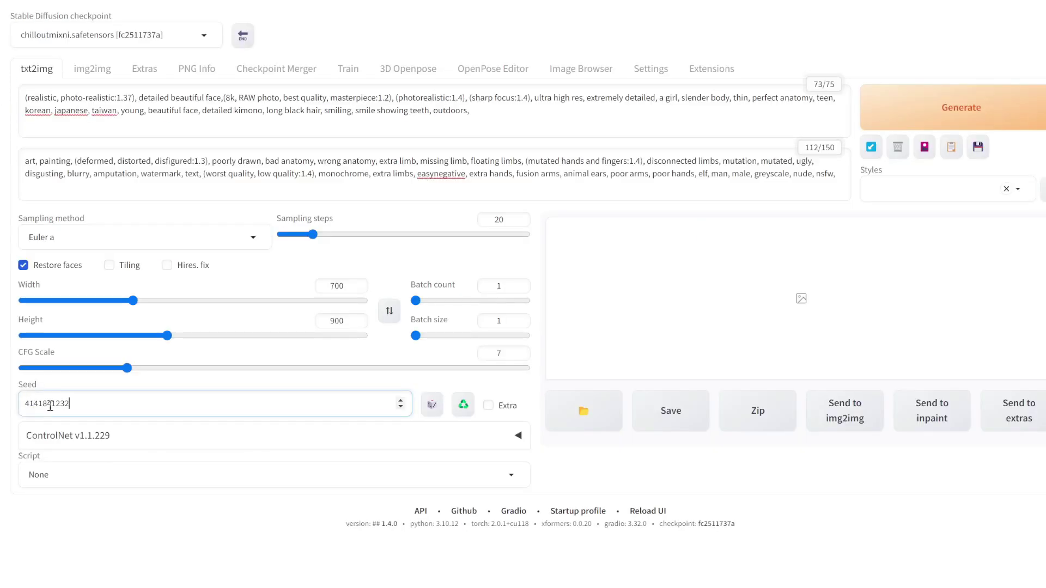
key("ctrl+Return")
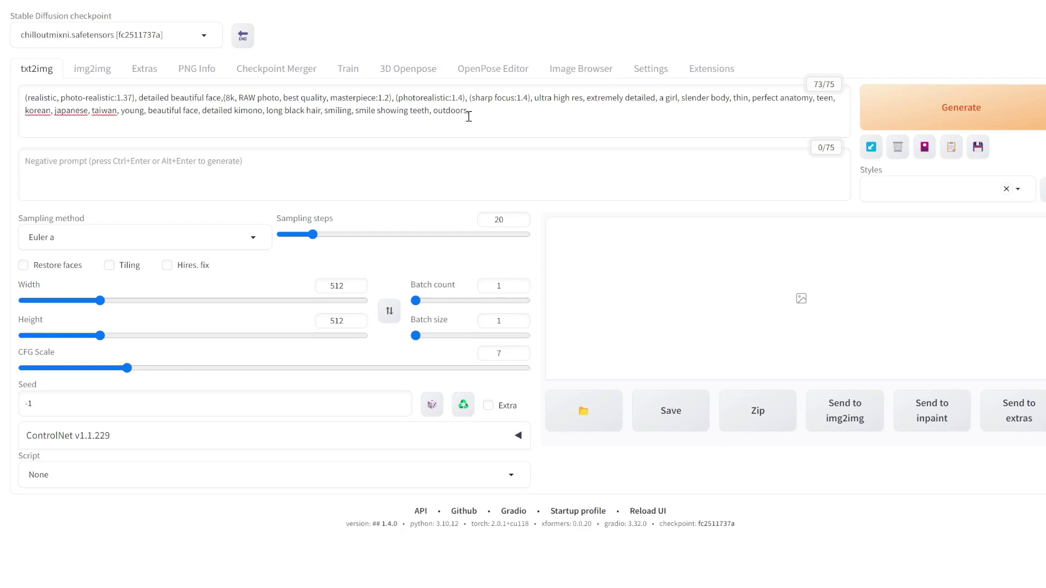
- Paste the negative prompt tags and turn on Restore faces
left_click(484, 112)
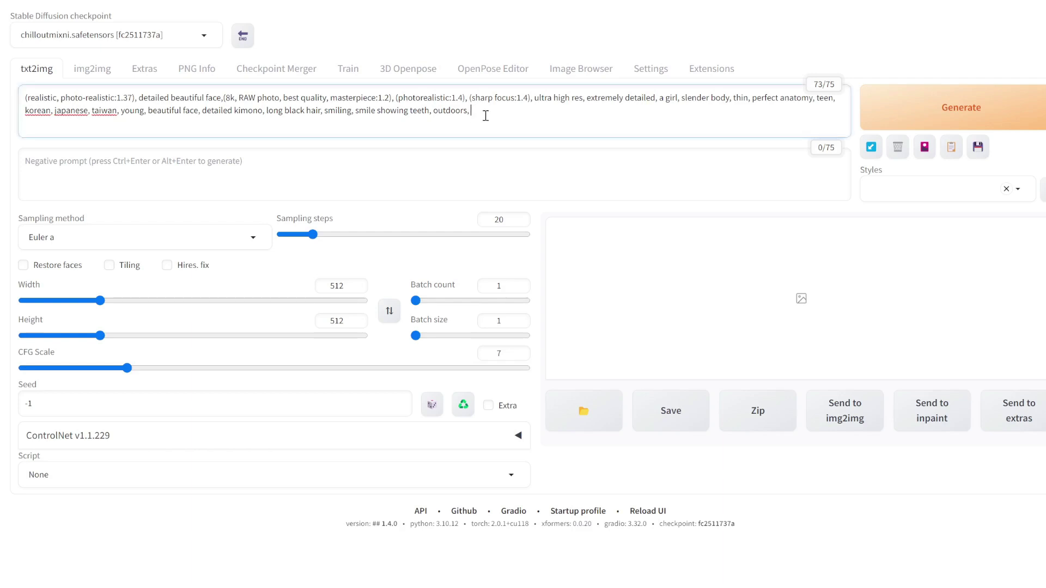
left_click(346, 177)
type("art, painting, (deformed, distorted, disfigured:1.3), poorly drawn, bad anatomy, wrong anatomy, extra limb, missing limb, floating limbs, (mutated hands and fingers:1.4), disconnected limbs, mutation, mutated, ugly, disgusting, blurry, amputation, watermark, text, (worst quality, low quality:1.4), monochrome, extra limbs, easynegative, extra hands, fusion arms, animal ears, poor arms, poor hands, elf, man, male, greyscale, nude, nsfw,")
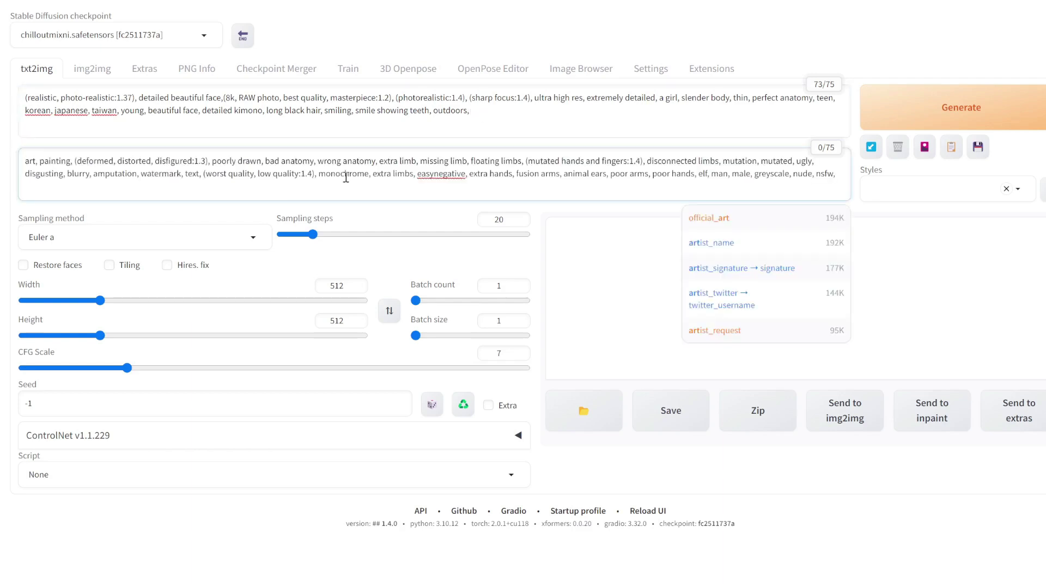
left_click(240, 217)
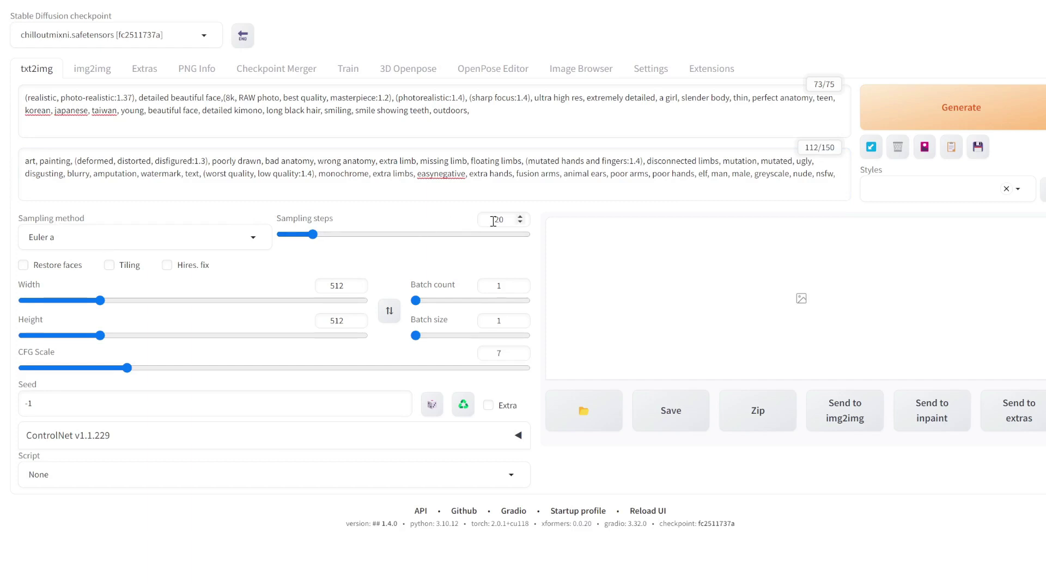
left_click(28, 270)
- Set Width to 700 and Height to 900
double_click(338, 290)
type("700")
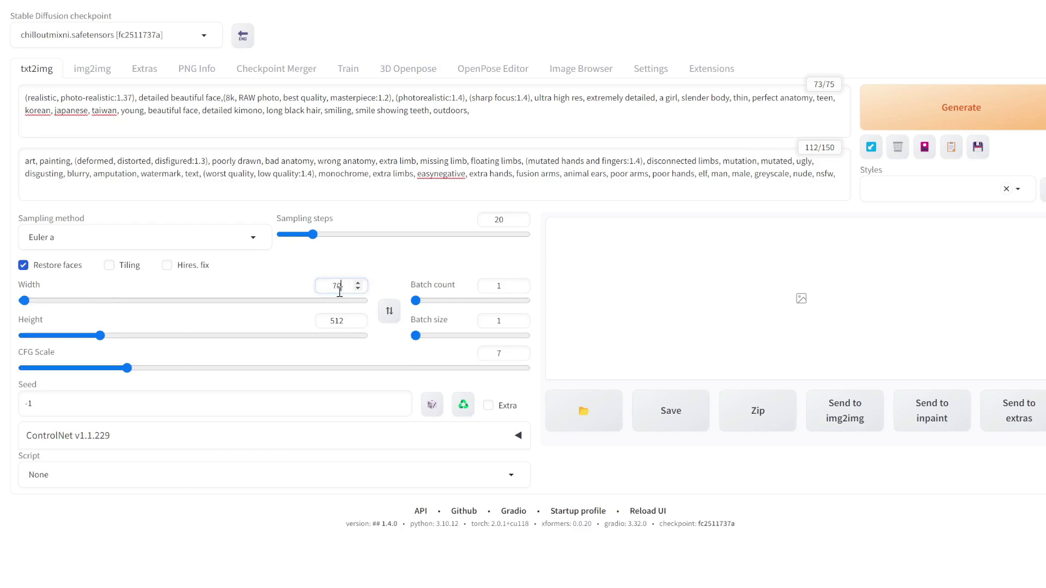
double_click(332, 320)
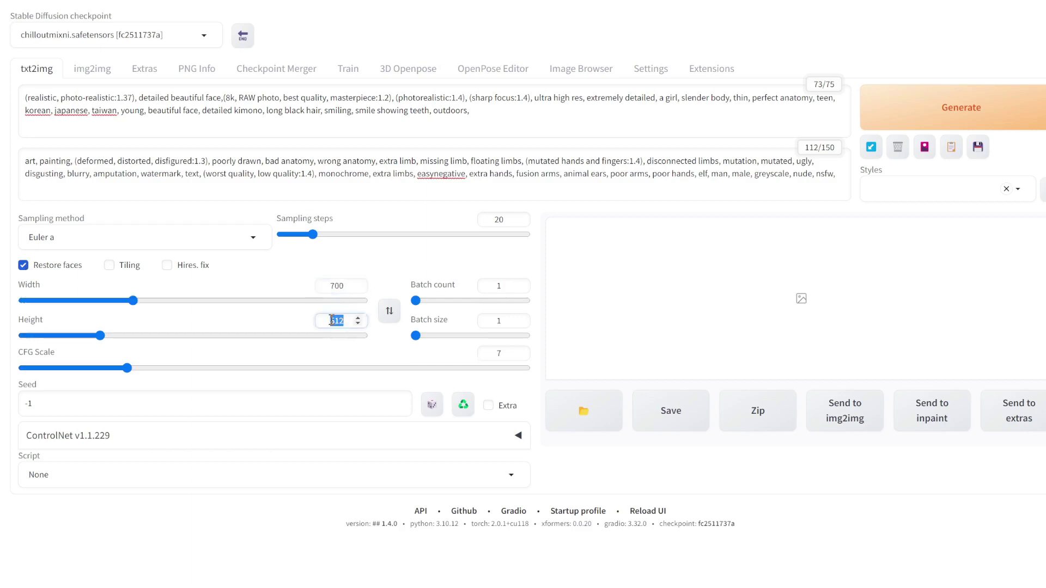
type("900")
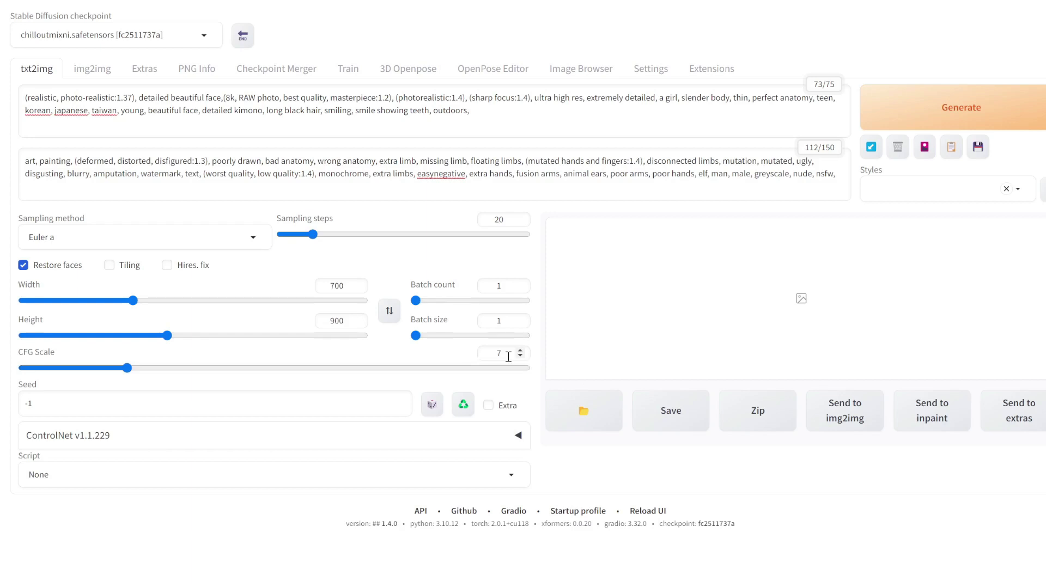
left_click_drag(19, 355, 56, 358)
left_click_drag(502, 113, 1, 98)
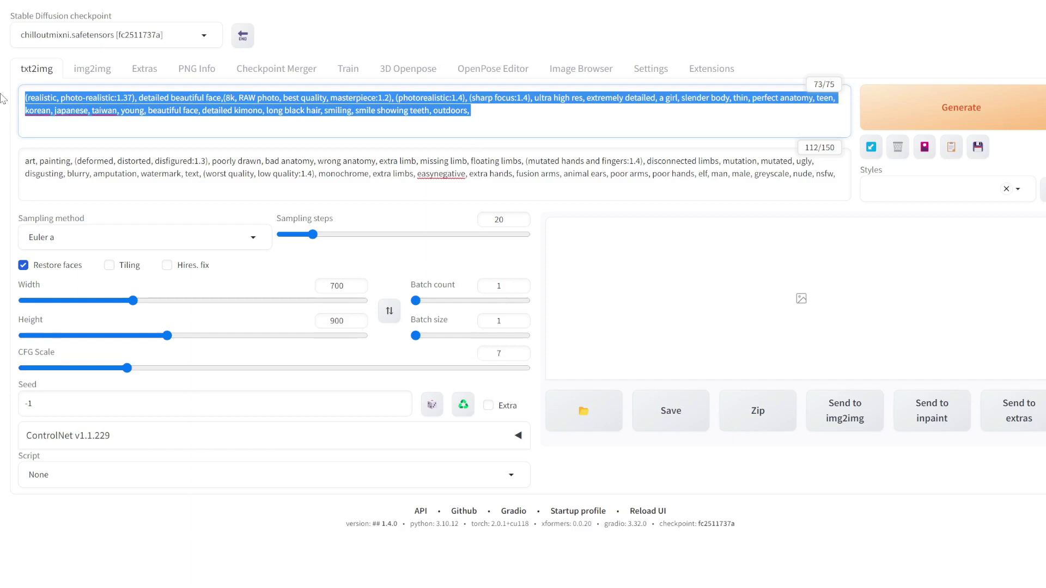
left_click(14, 382)
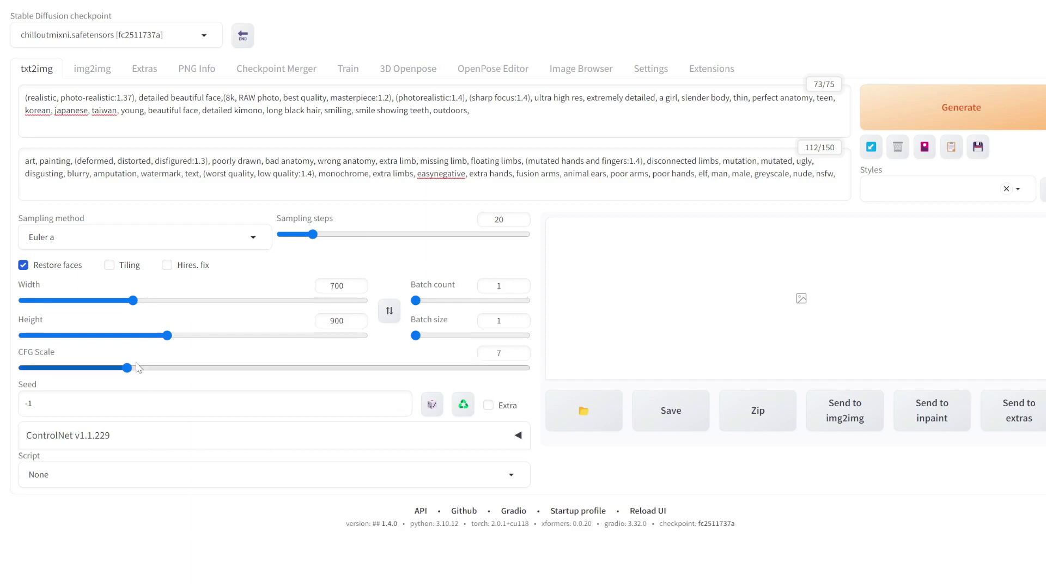
double_click(77, 400)
key("ctrl+v")
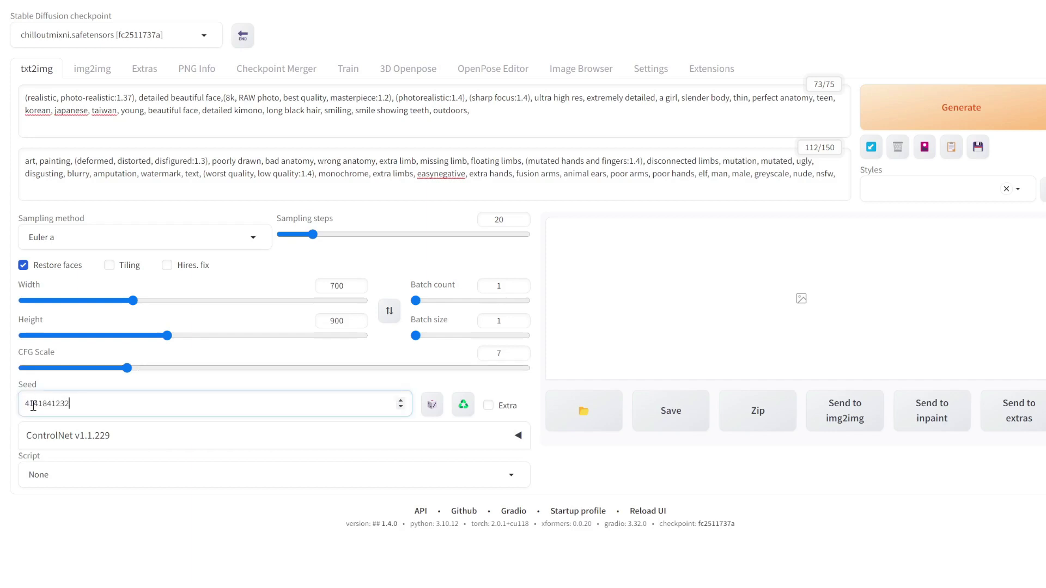
left_click(967, 108)
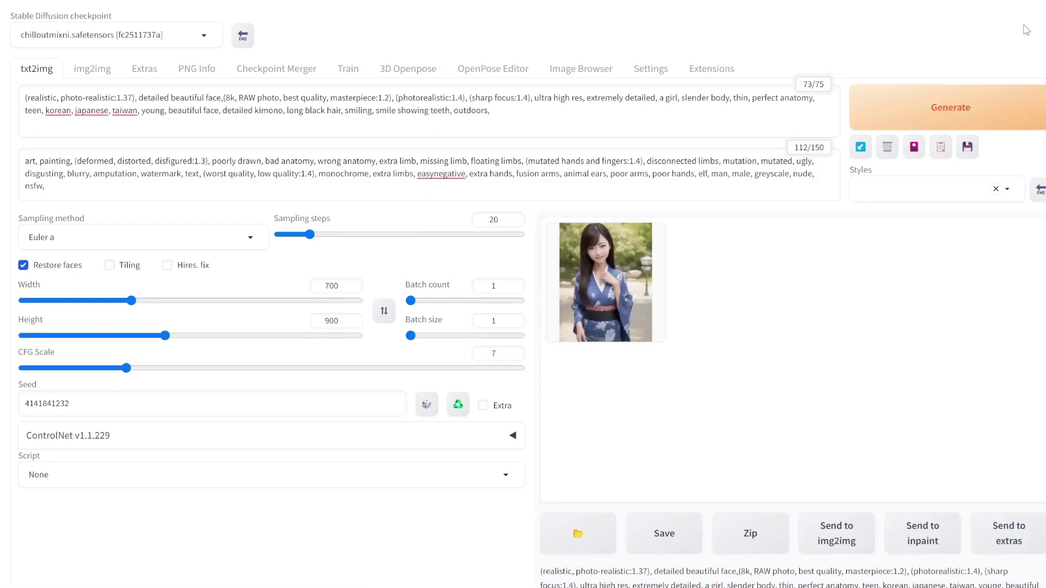
left_click(605, 313)
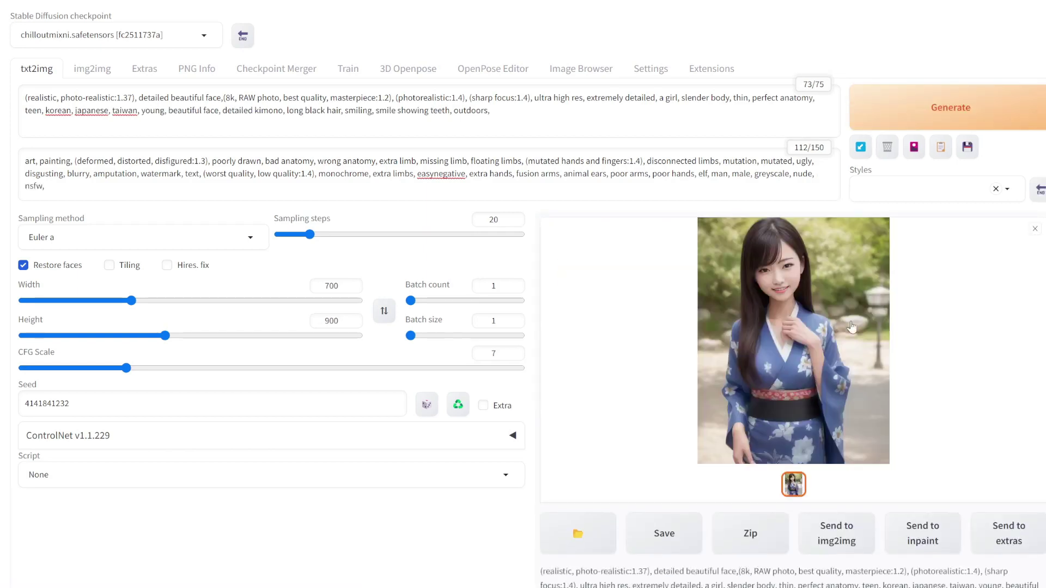
left_click(786, 348)
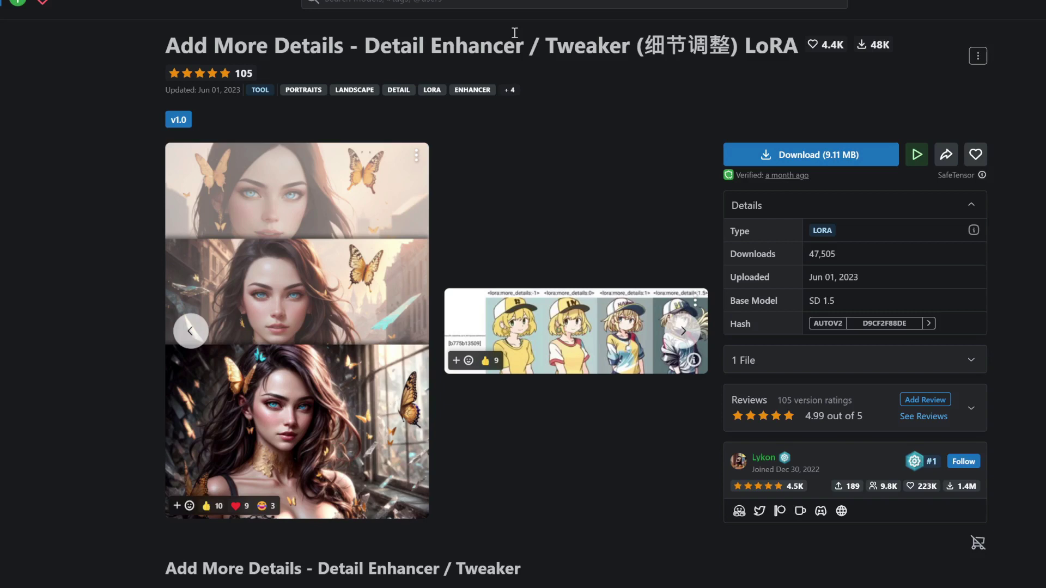
- Browse the example images, then download the 9.11 MB LoRA as more_details.safetensors
left_click(828, 158)
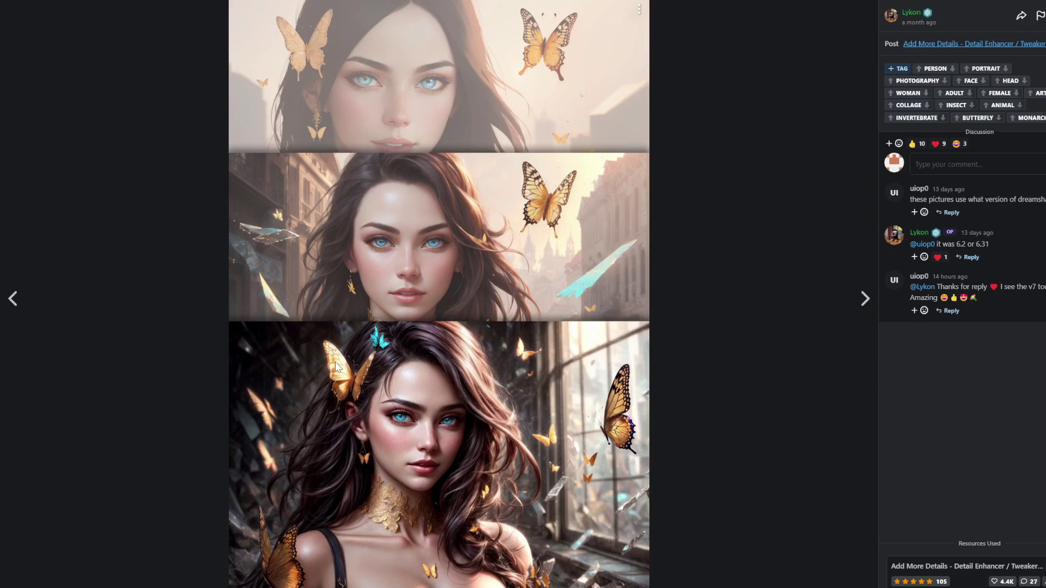
key("Right")
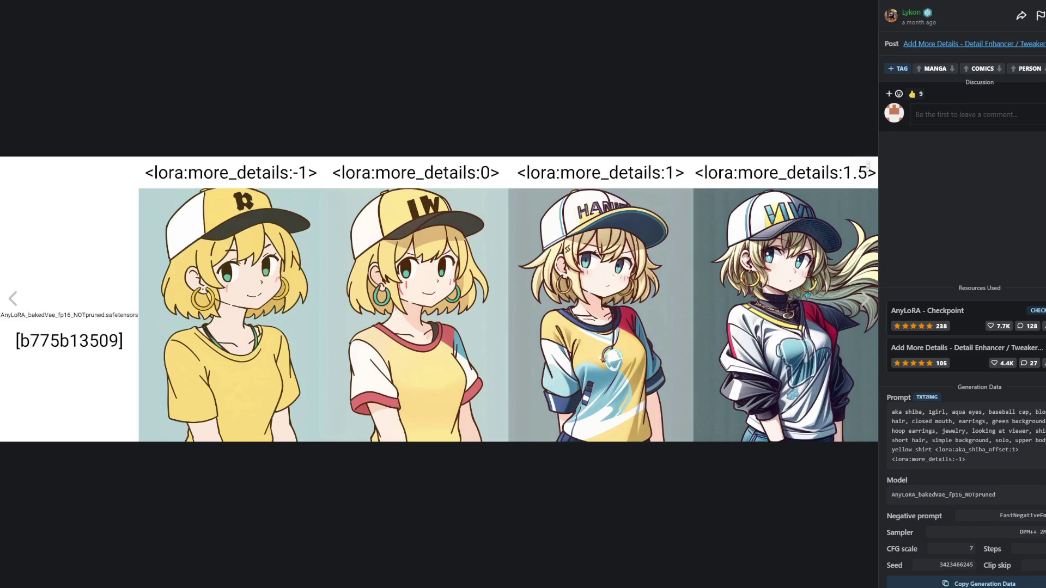
key("Escape")
left_click(814, 157)
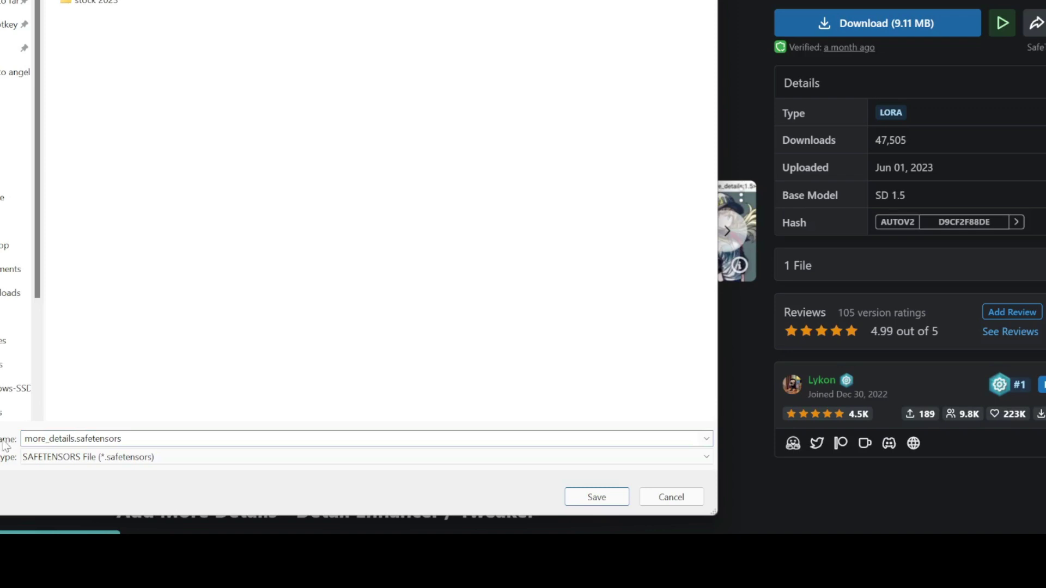
left_click(25, 439)
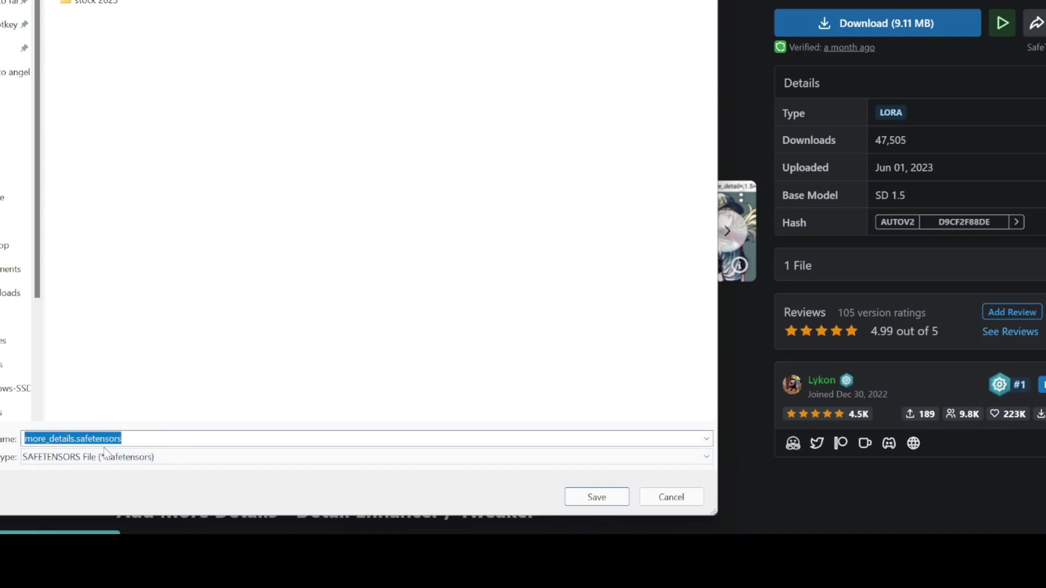
left_click(595, 496)
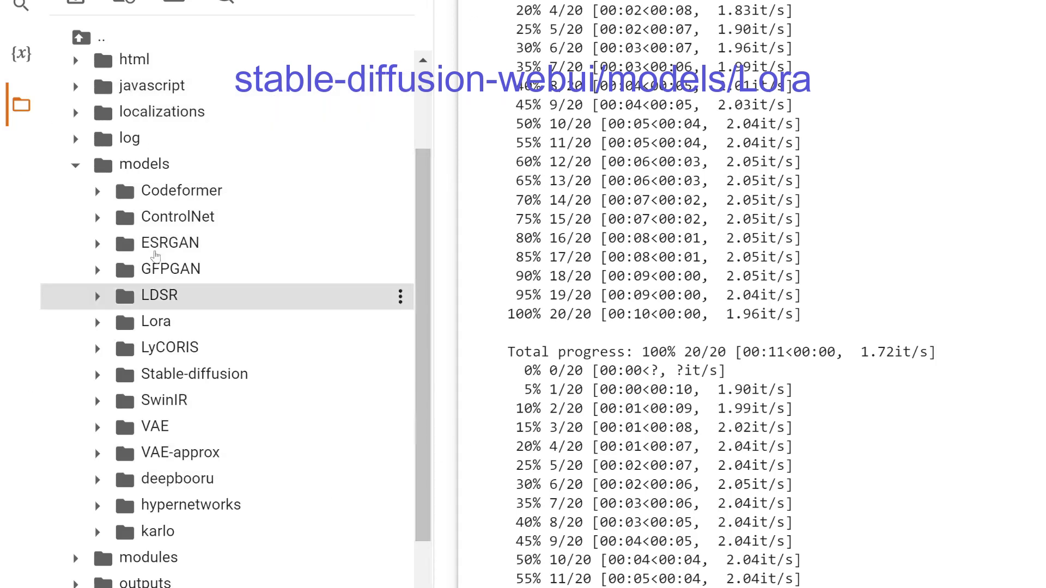
- Expand models and then Lora in the Colab file browser to reveal more_details.safetensors (9.11M)
left_click(76, 166)
scroll(216, 63, "up", 2)
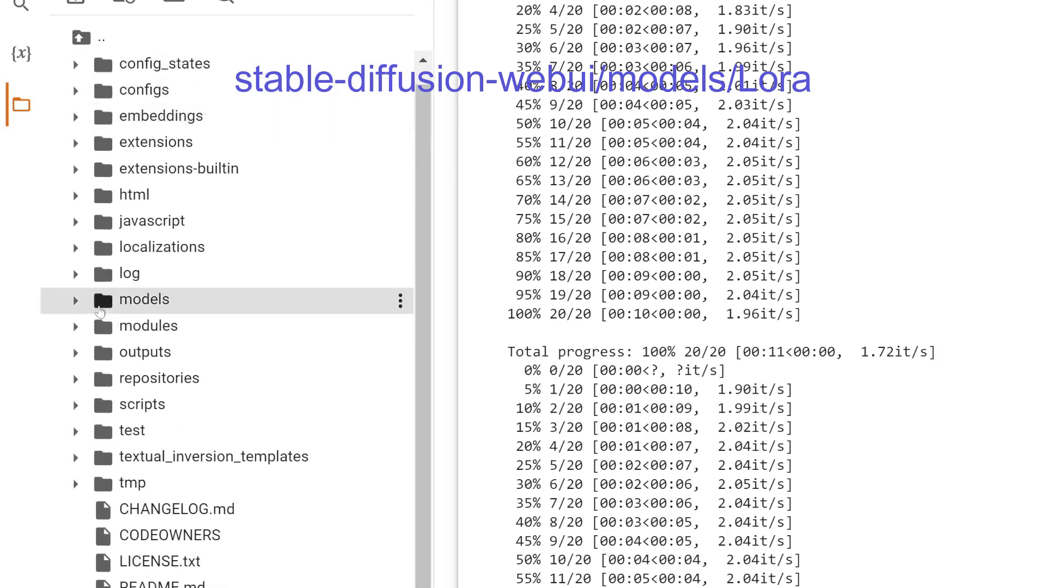
left_click(75, 301)
scroll(123, 343, "down", 1)
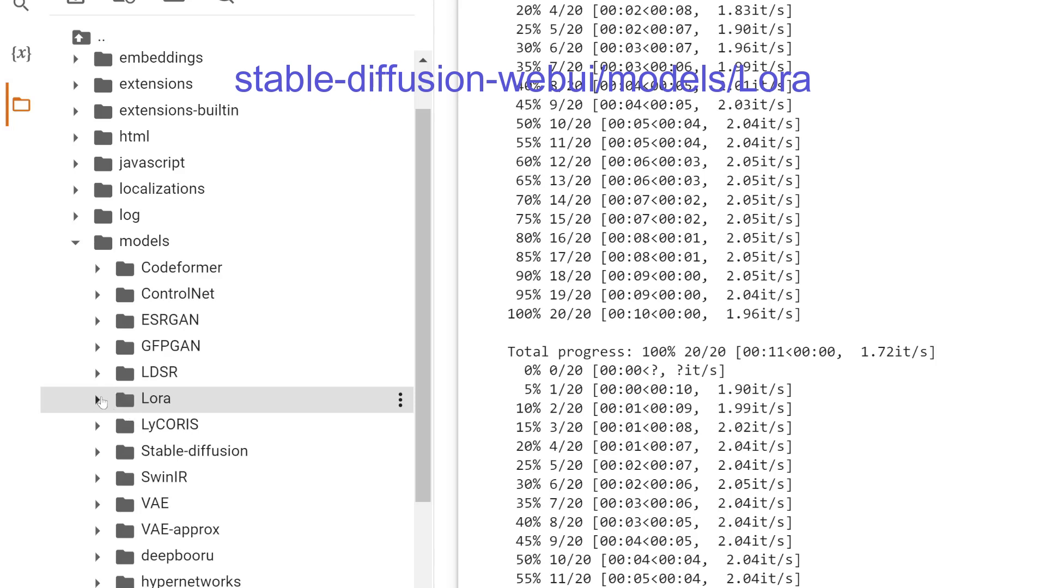
left_click(400, 400)
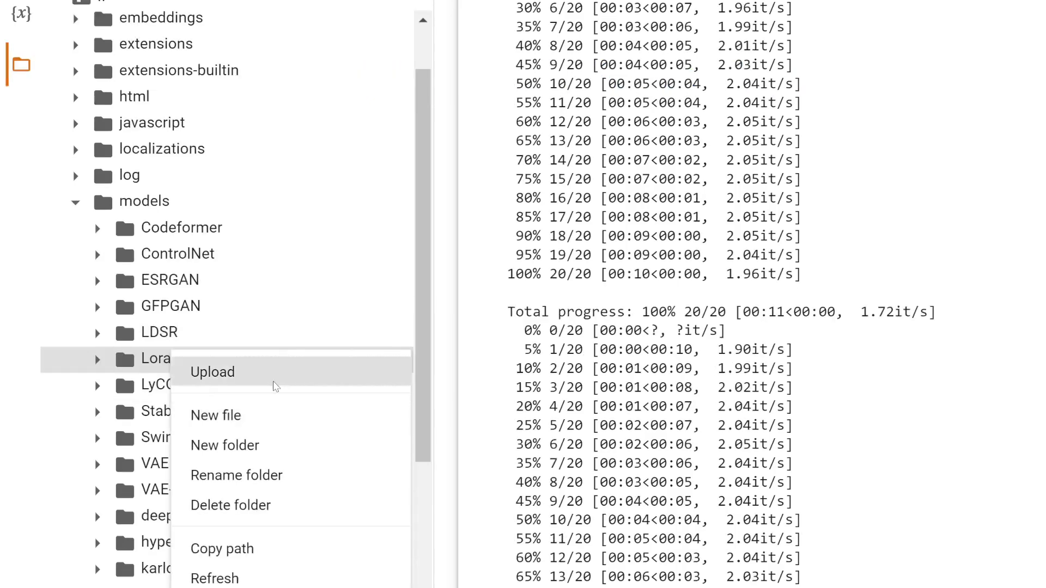
left_click(94, 362)
left_click(96, 360)
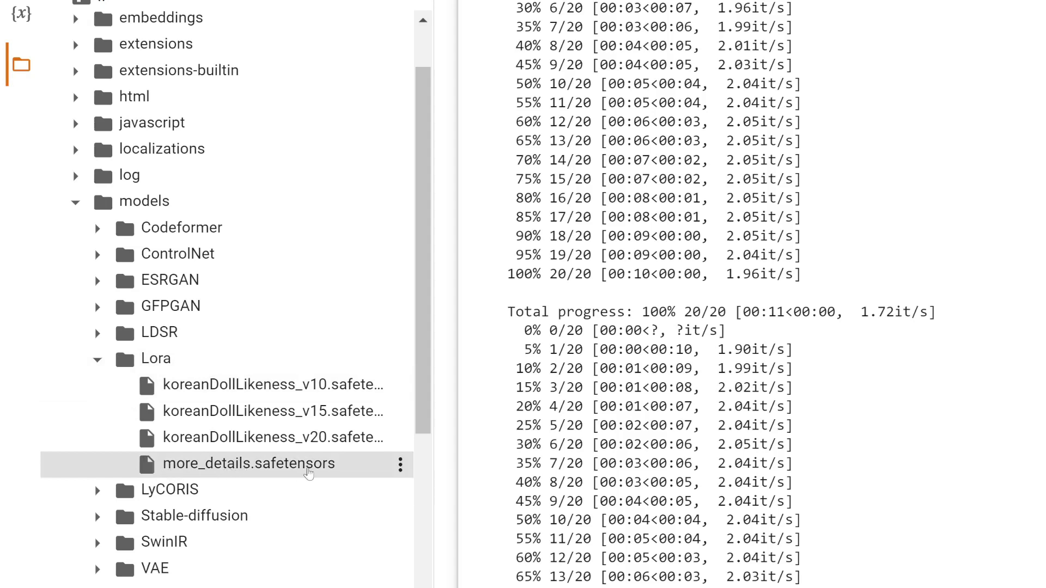
mouse_move(308, 473)
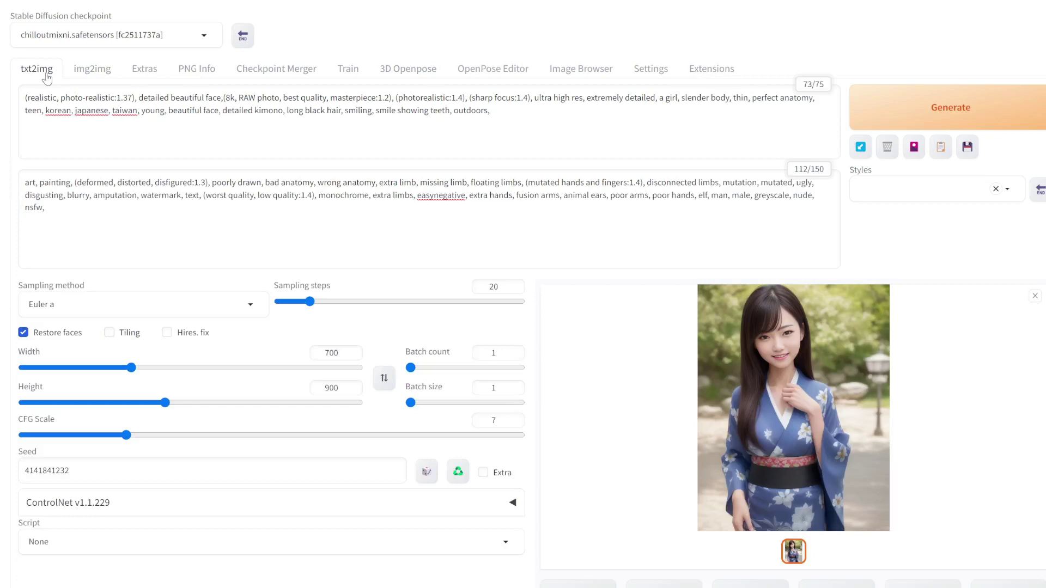
- Refresh the Lora tab in the extra networks panel so more_details is listed
left_click(914, 147)
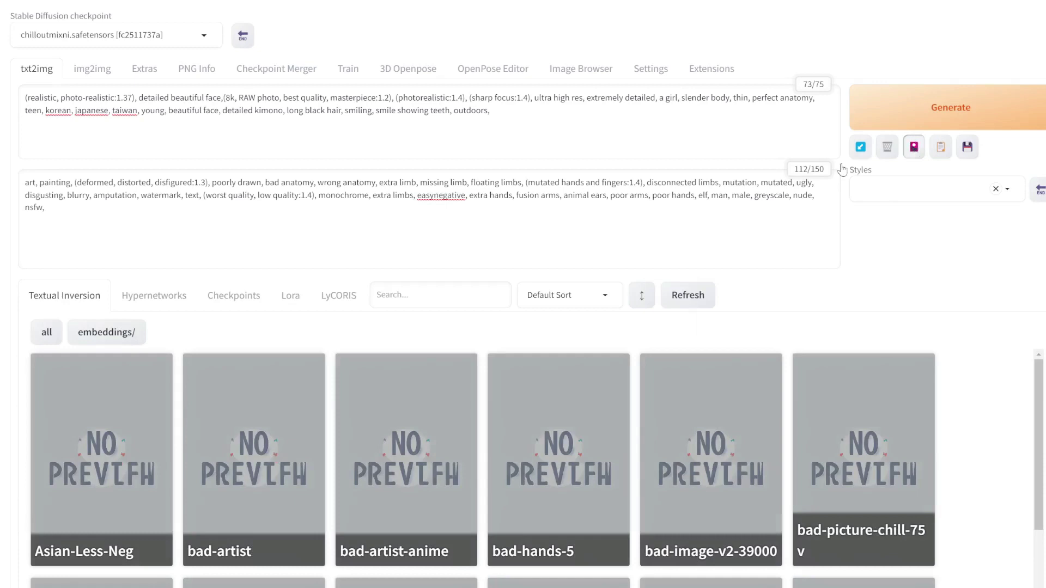
left_click(290, 297)
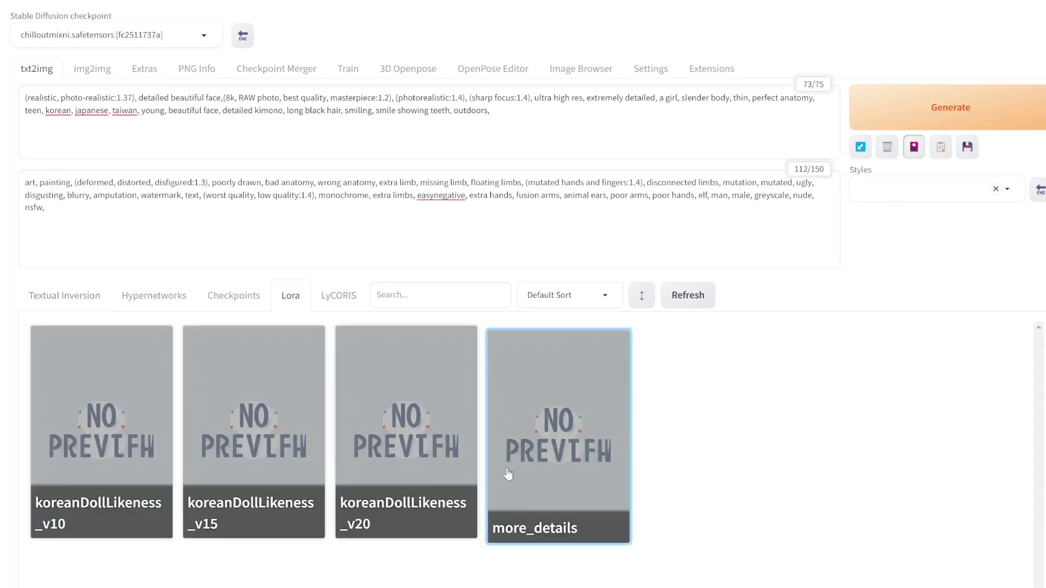
left_click(689, 296)
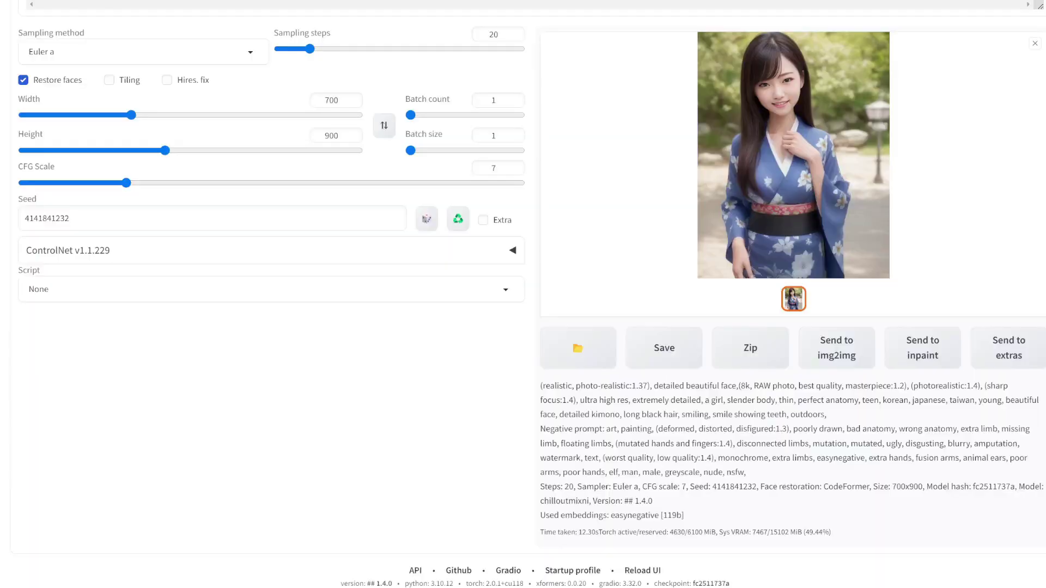
scroll(395, 156, "up", 2)
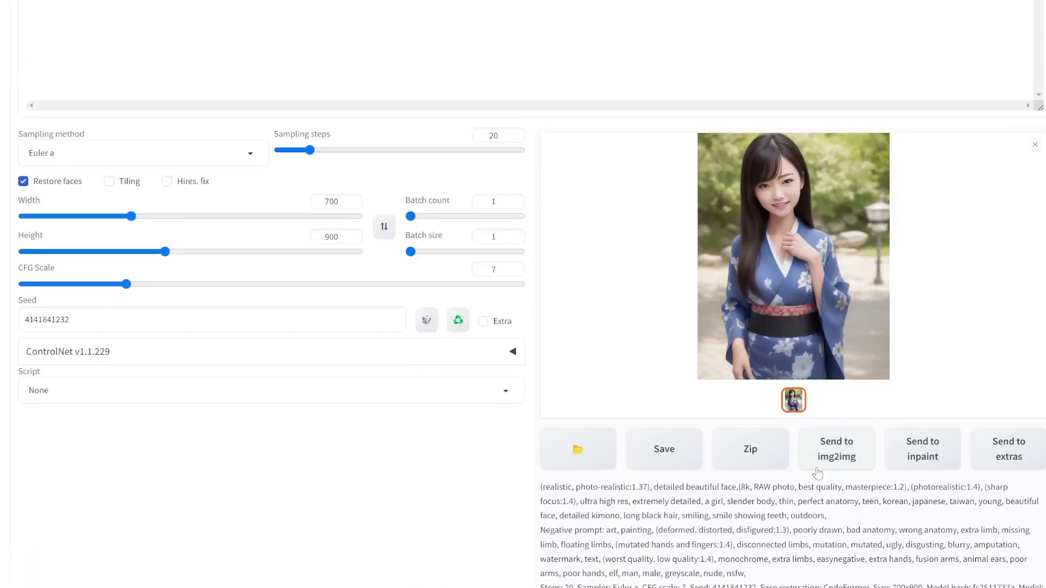
- Send the finished kimono portrait to img2img
left_click(839, 460)
scroll(832, 392, "up", 10)
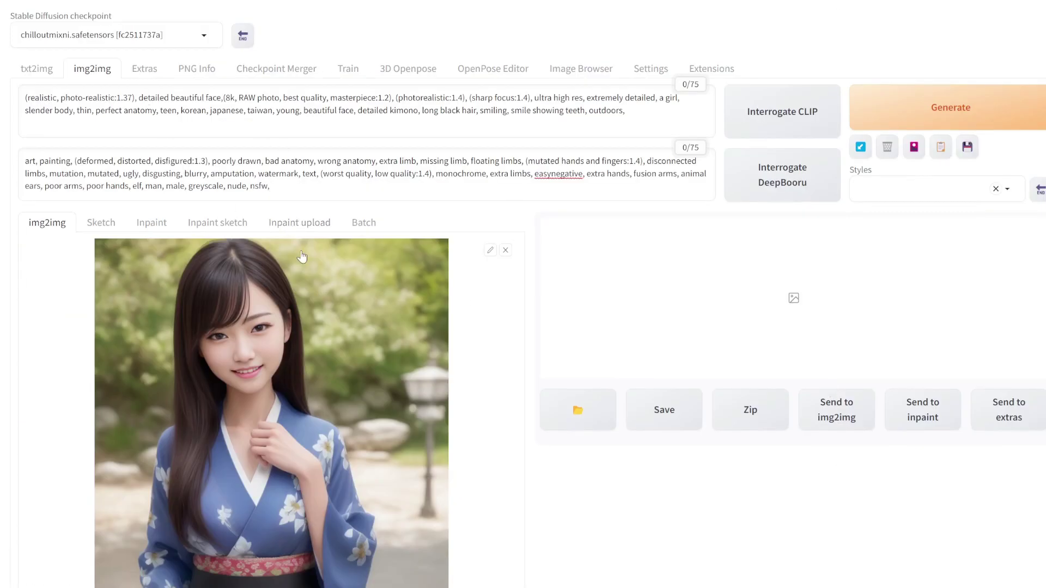
scroll(365, 250, "down", 8)
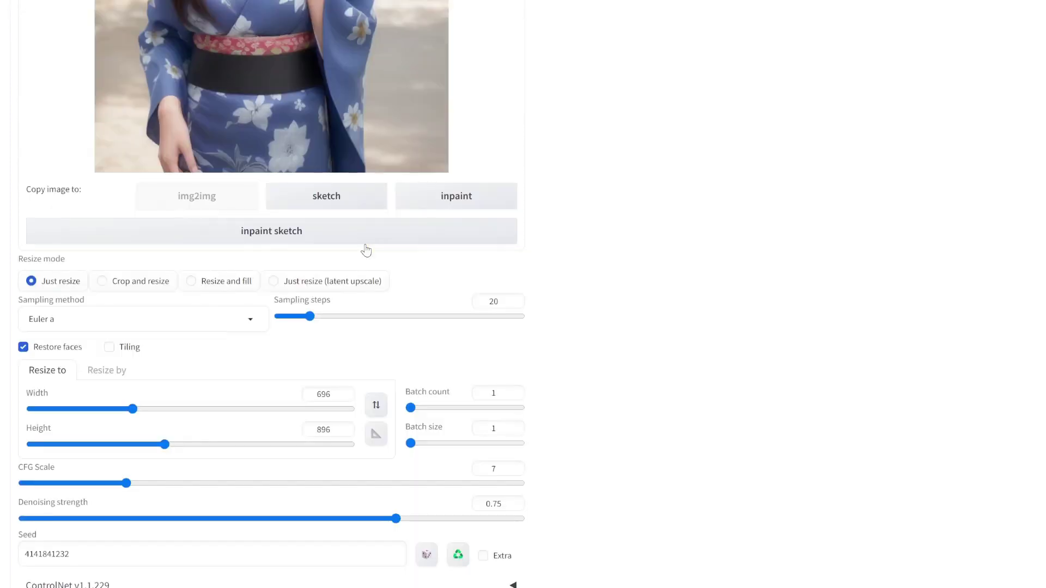
scroll(365, 251, "down", 1)
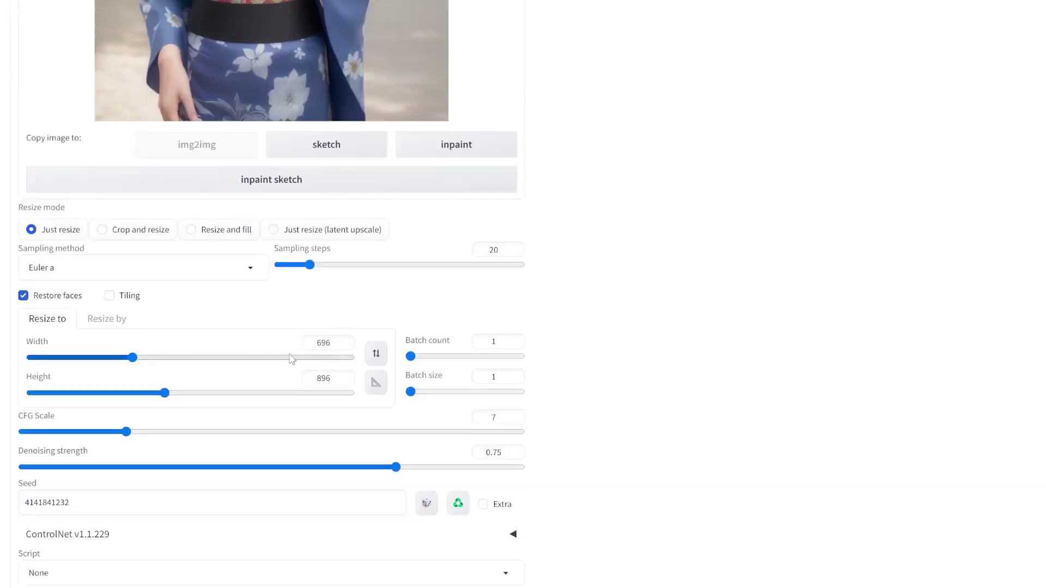
- Set the img2img resize dimensions to width 700 and height 900
double_click(326, 343)
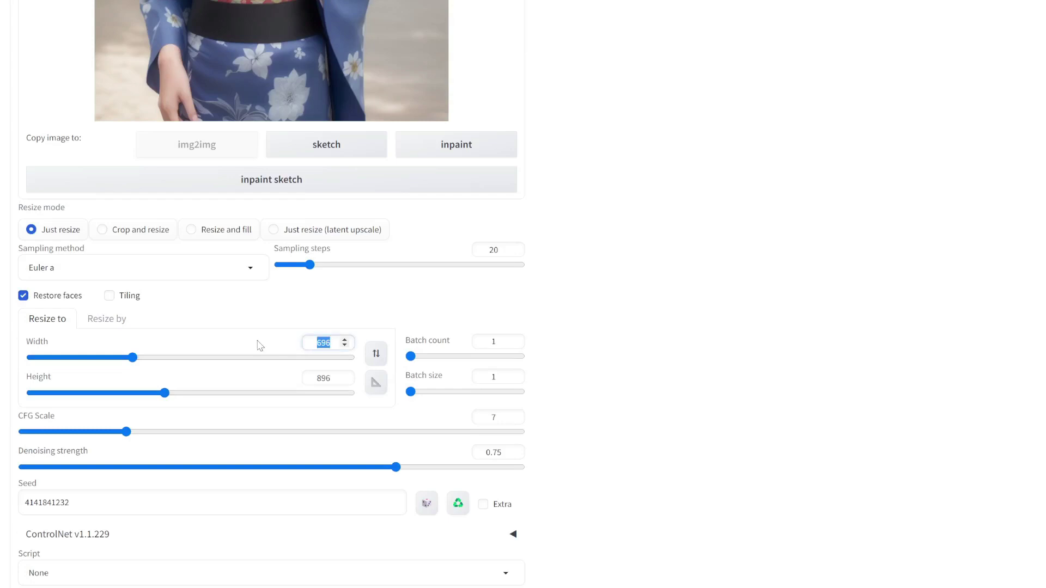
type("700")
double_click(324, 378)
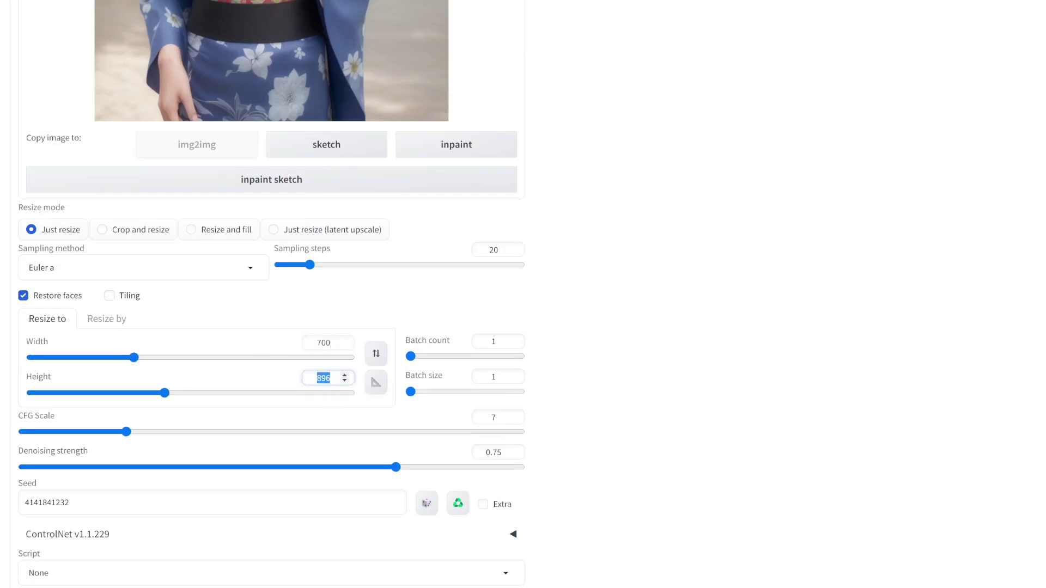
type("900")
left_click(699, 274)
- Insert <lora:more_details:1> at the end of the img2img prompt from the Lora tab
scroll(685, 256, "up", 10)
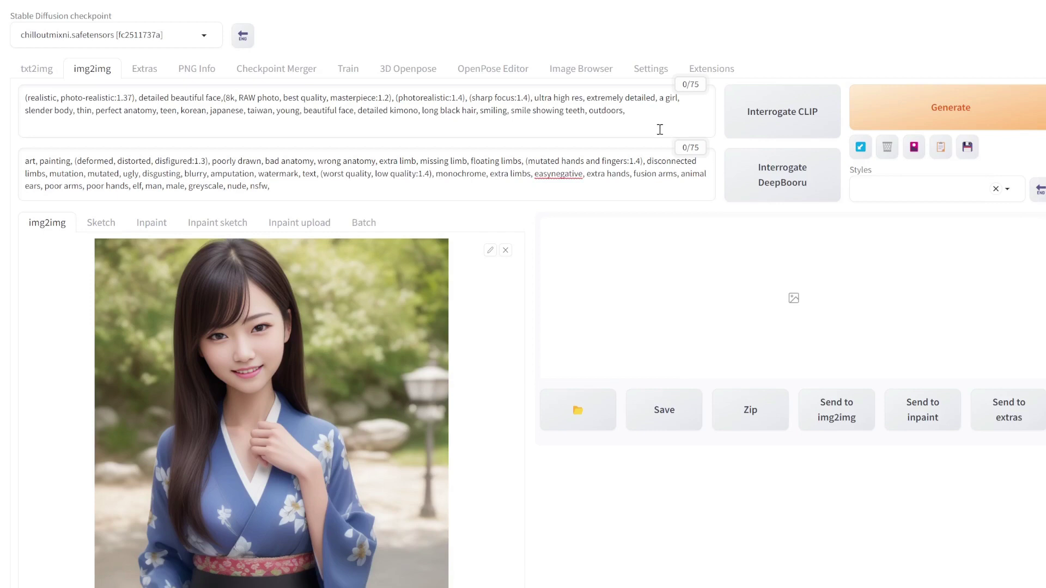
left_click(651, 111)
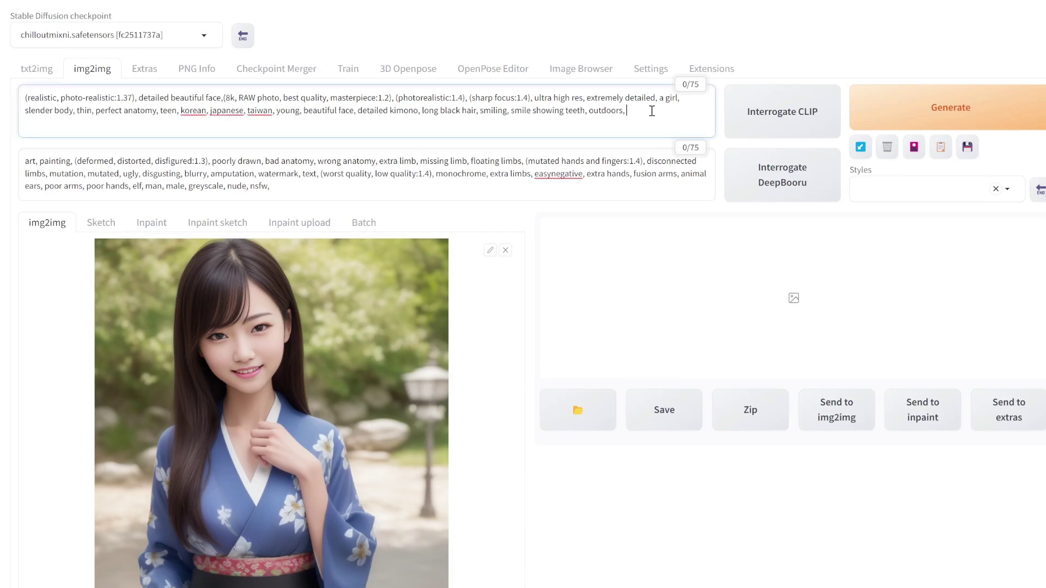
left_click(915, 148)
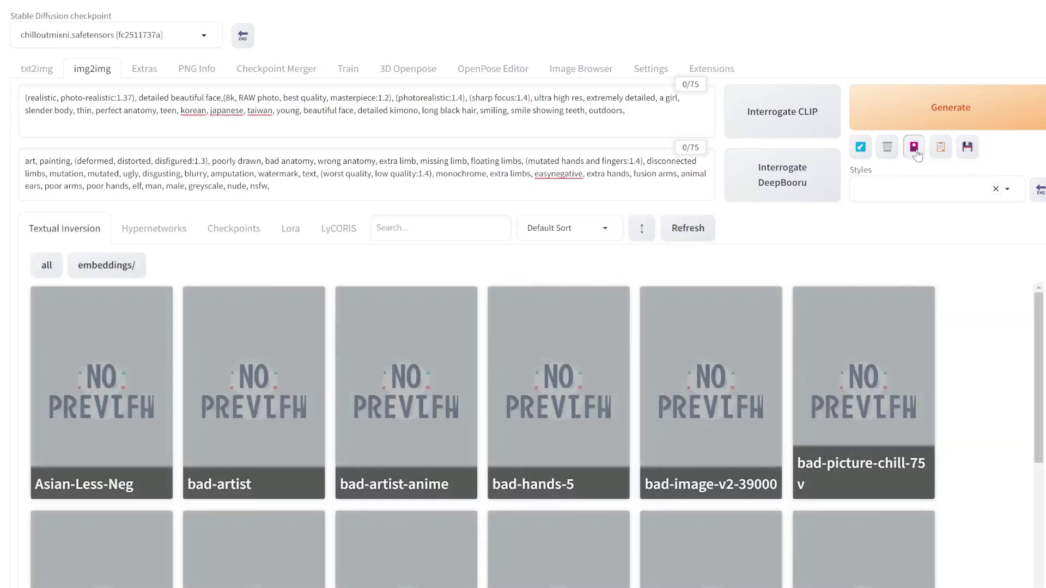
left_click(284, 235)
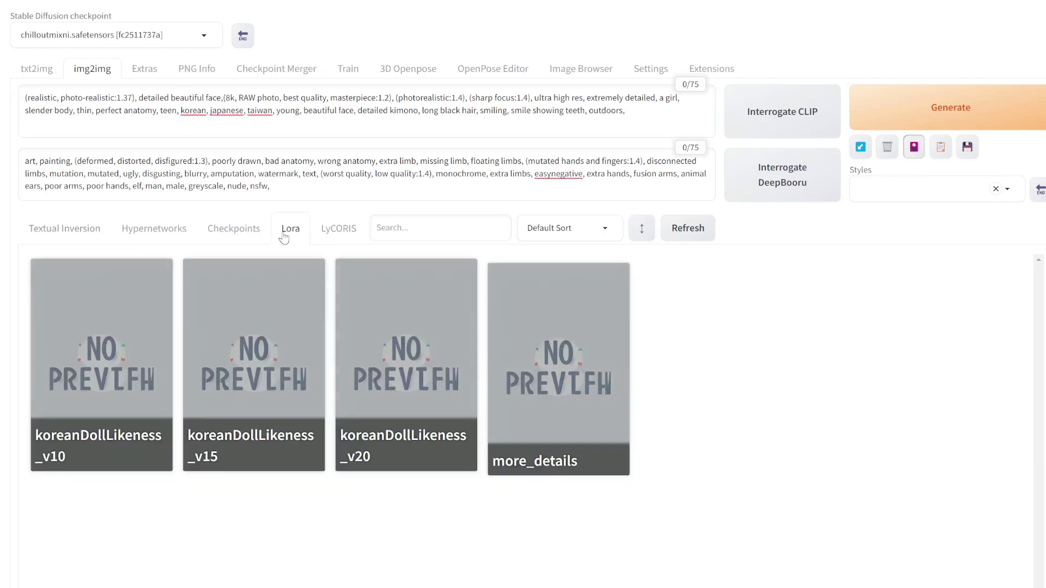
left_click(574, 370)
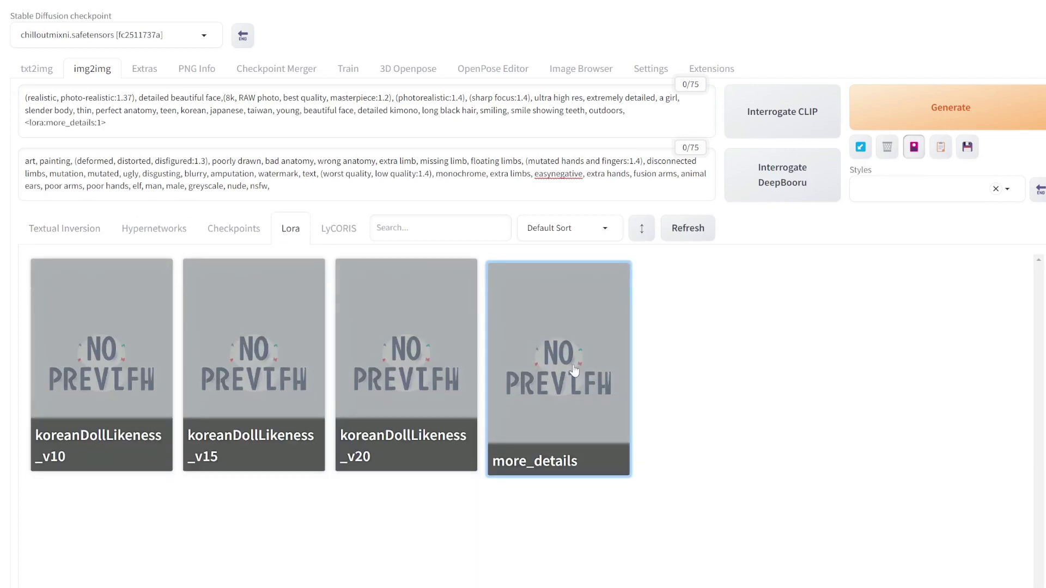
- Remove and re-add the more_details tag, then change its weight value to 0
left_click_drag(121, 121, 24, 124)
left_click(142, 124)
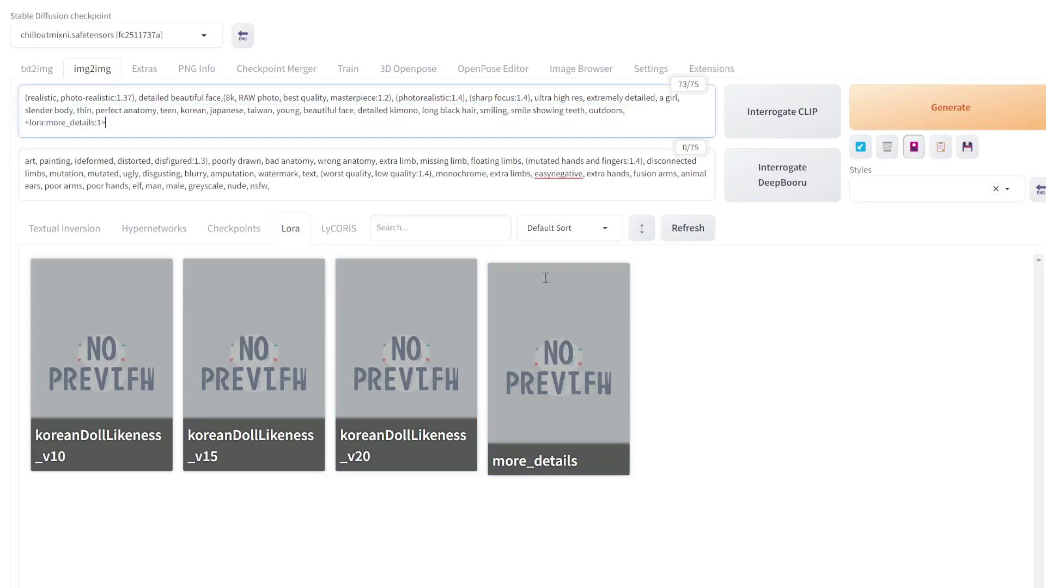
left_click(518, 339)
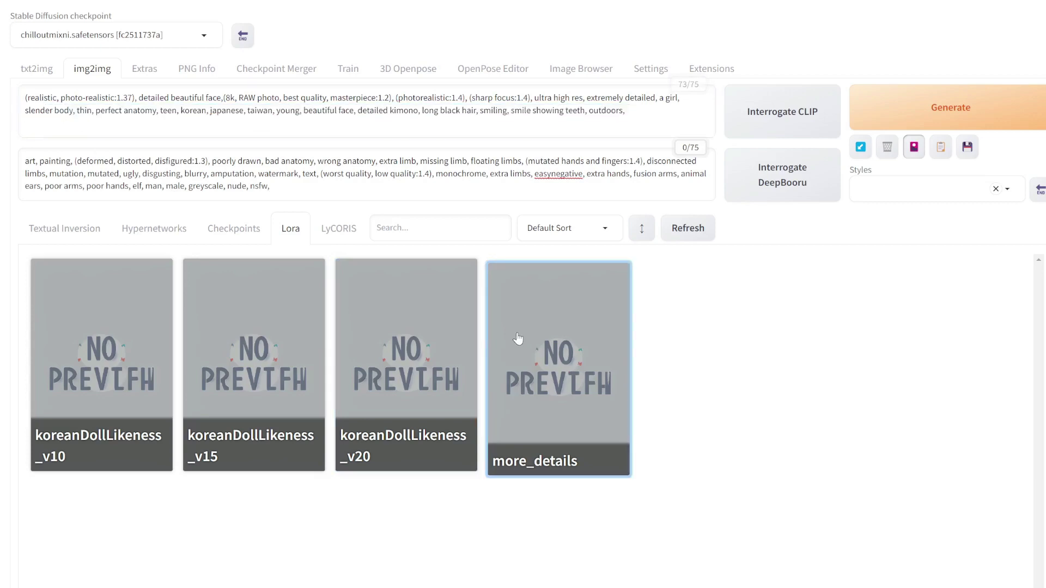
left_click(518, 339)
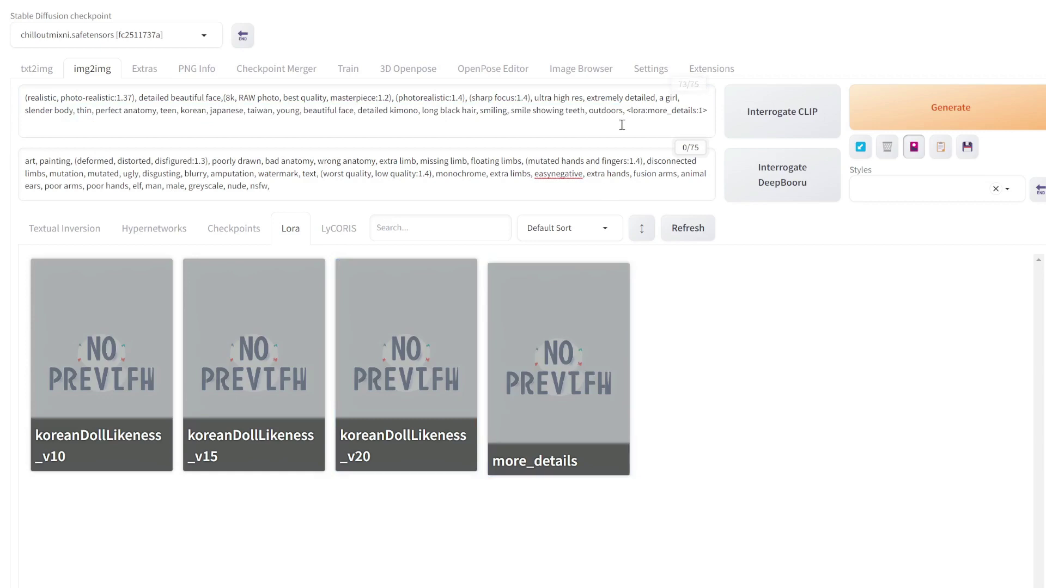
left_click(702, 111)
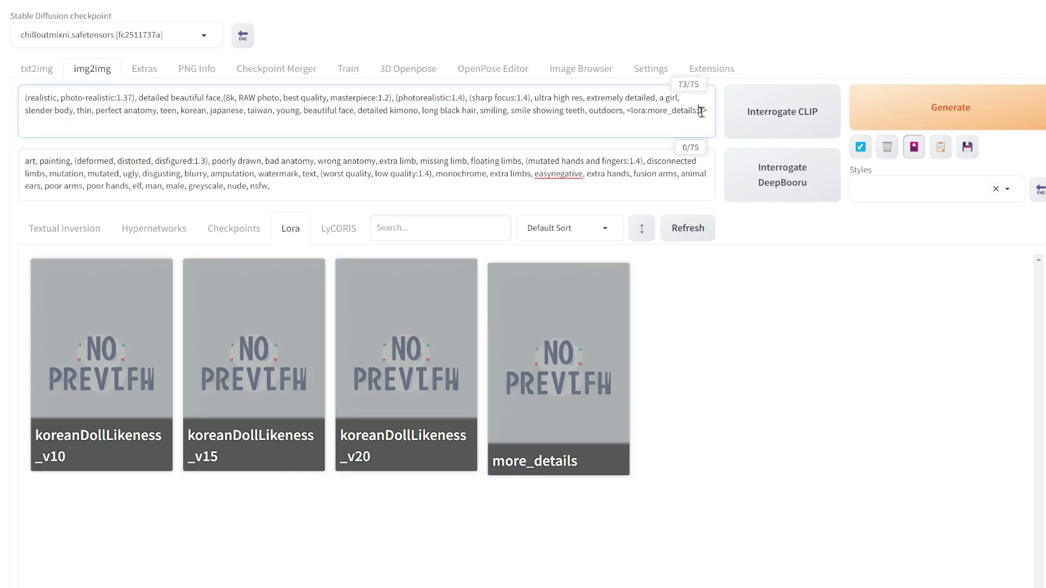
double_click(702, 111)
type("0")
- Restore the LoRA weight to 1 and set denoising strength to 0.46
key("BackSpace")
type("1")
scroll(694, 112, "down", 12)
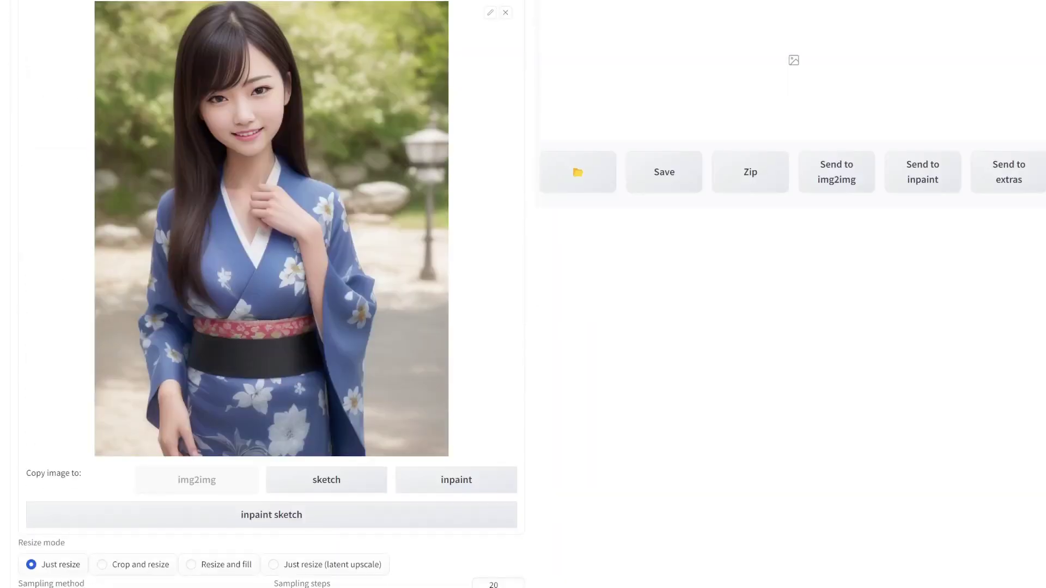
scroll(992, 461, "down", 6)
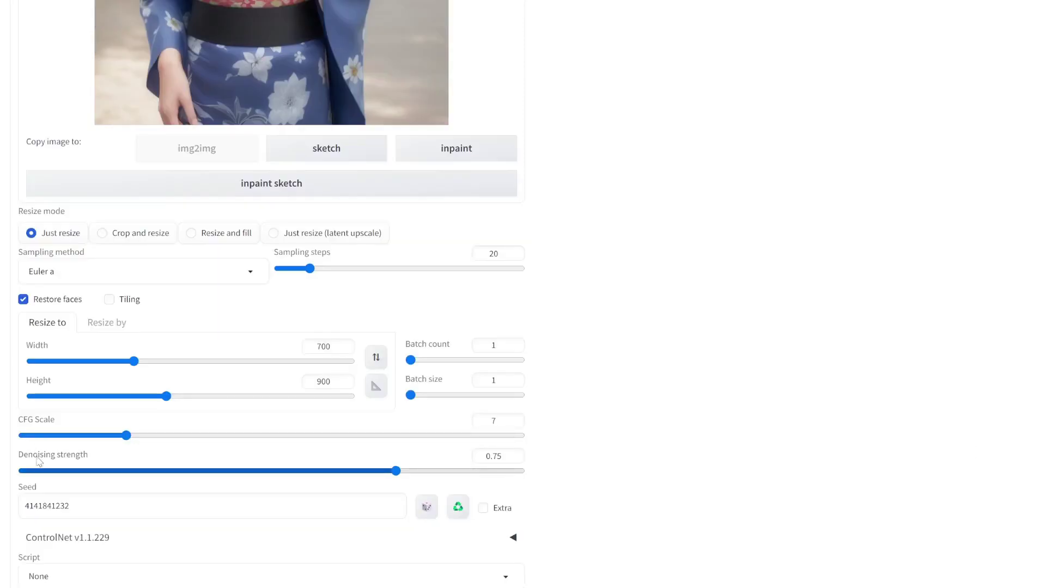
mouse_move(39, 461)
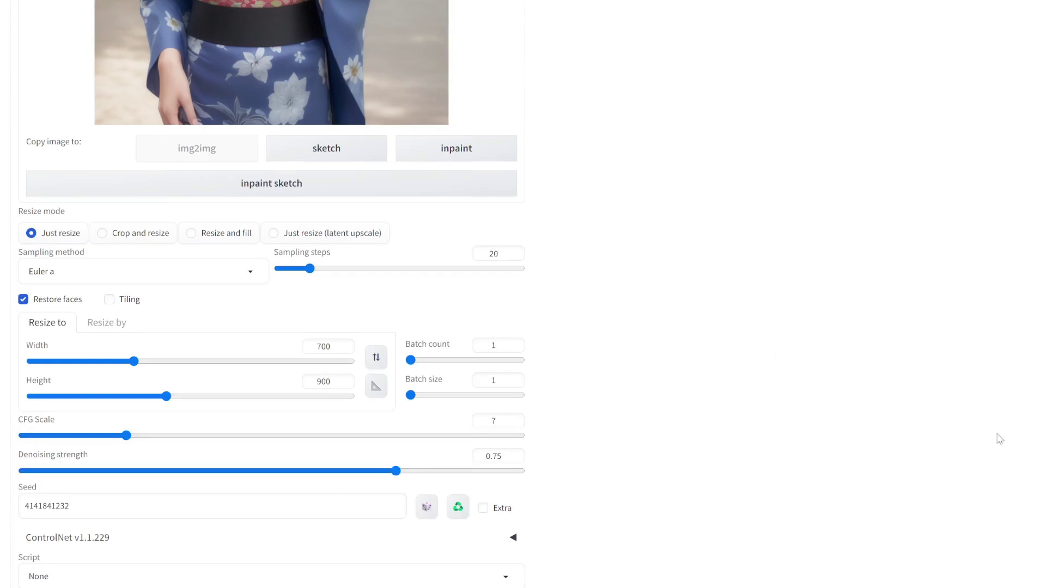
scroll(347, 191, "up", 7)
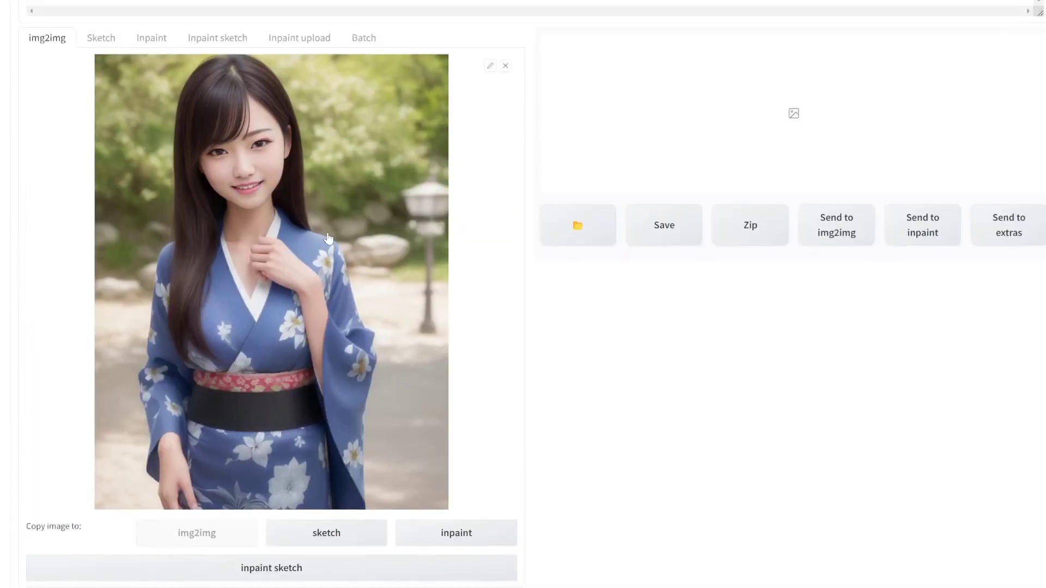
scroll(328, 238, "down", 7)
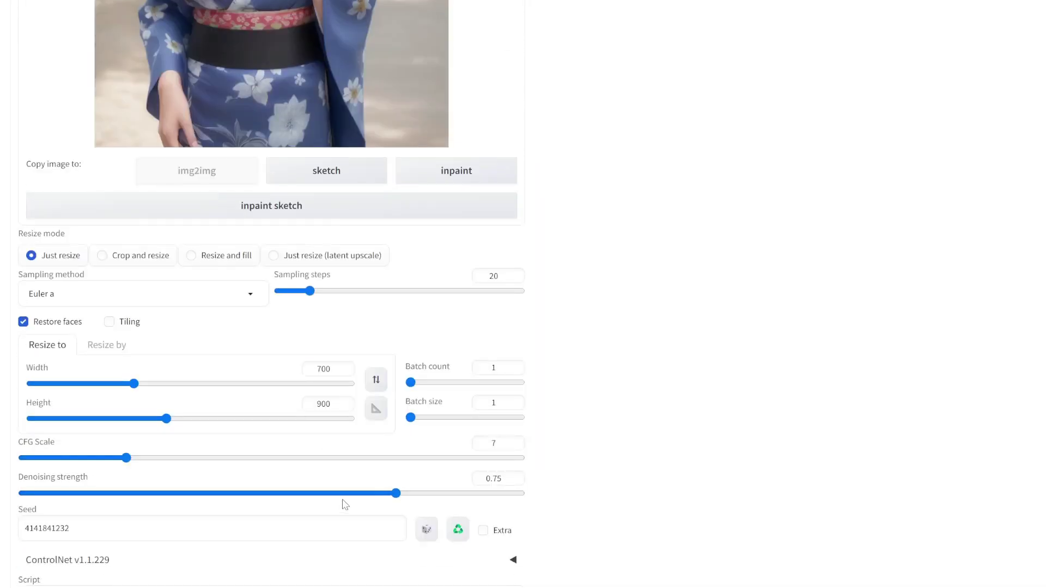
scroll(465, 445, "up", 5)
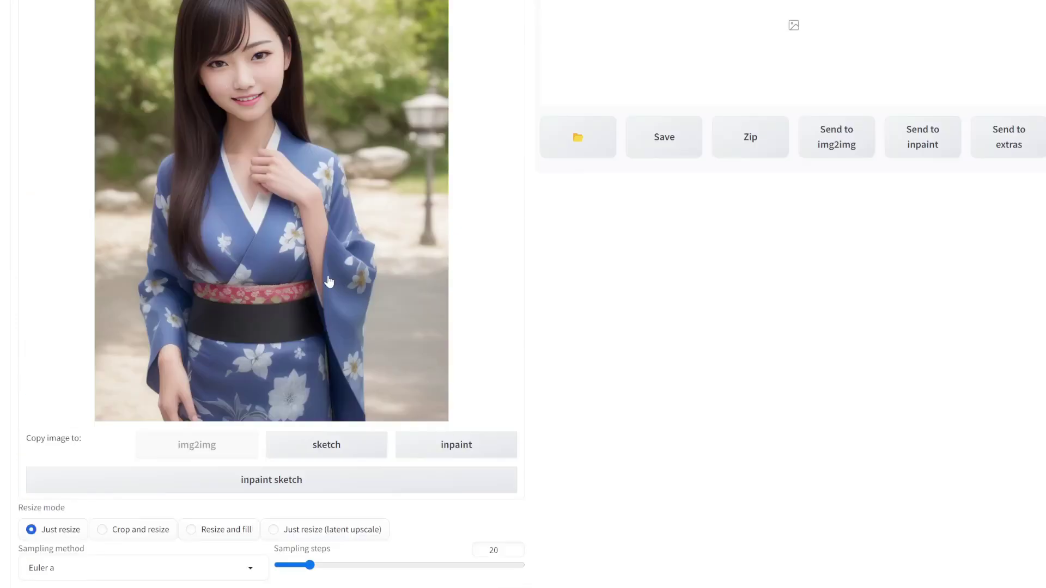
scroll(515, 297, "down", 6)
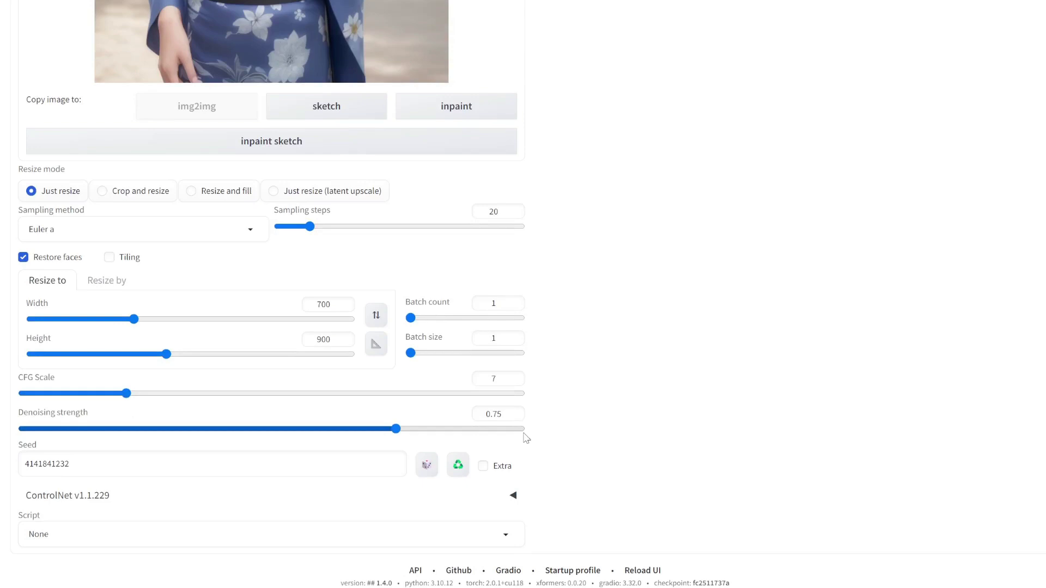
left_click(252, 436)
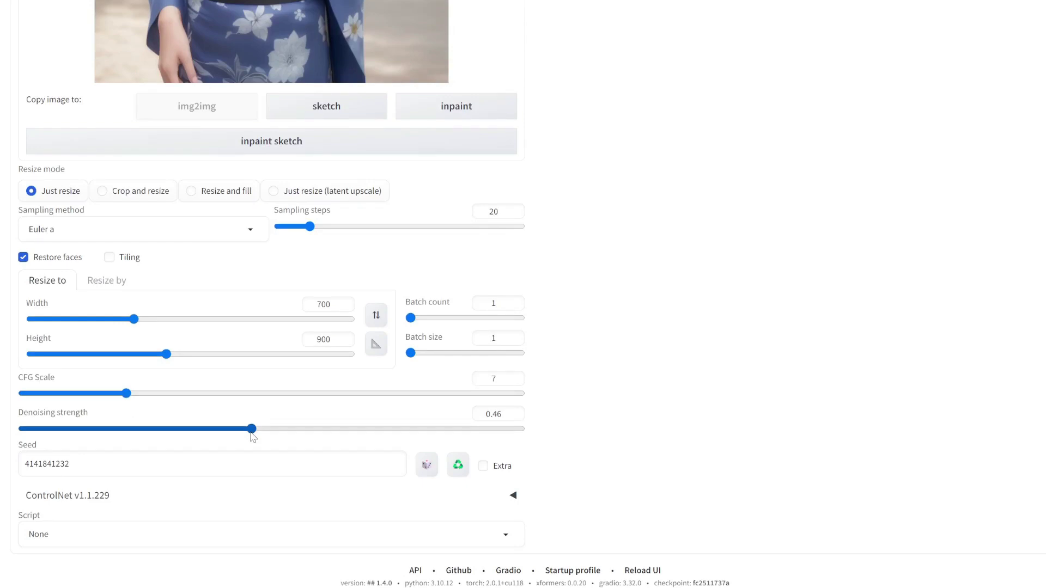
scroll(810, 334, "up", 10)
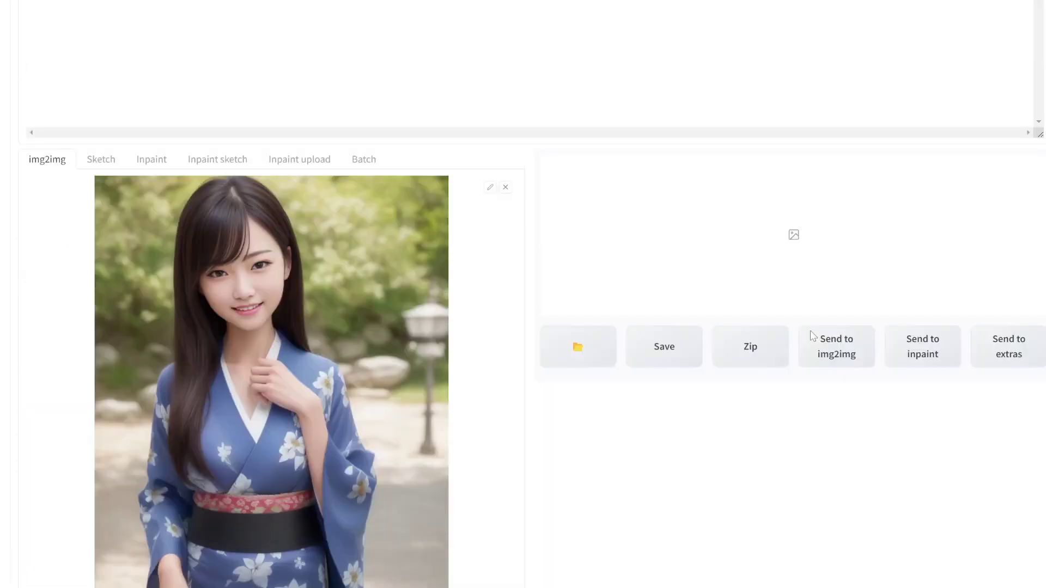
- Generate the img2img refinement at denoising 0.46 and view the output full-screen
scroll(784, 416, "up", 5)
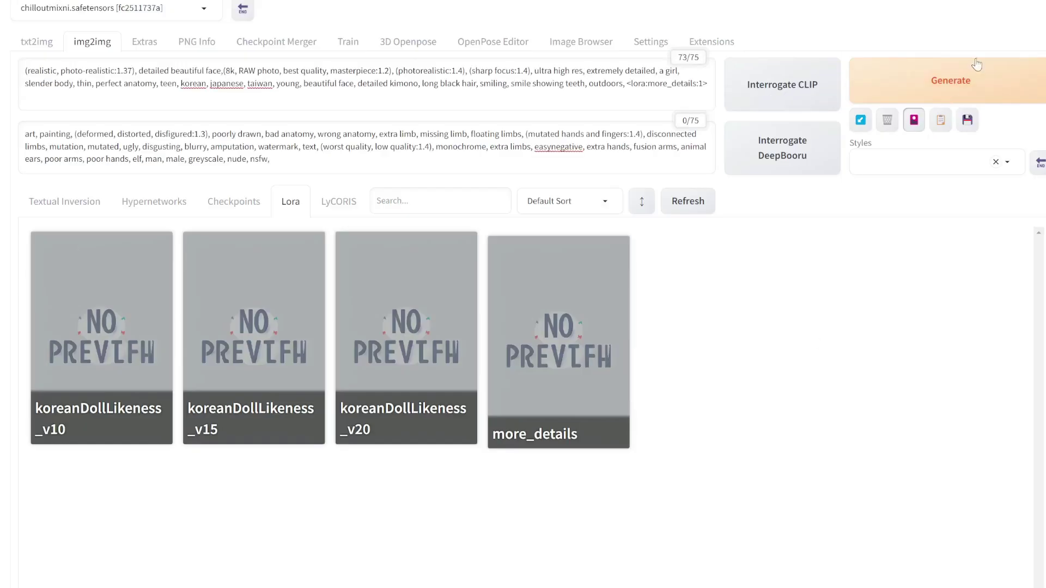
left_click(960, 82)
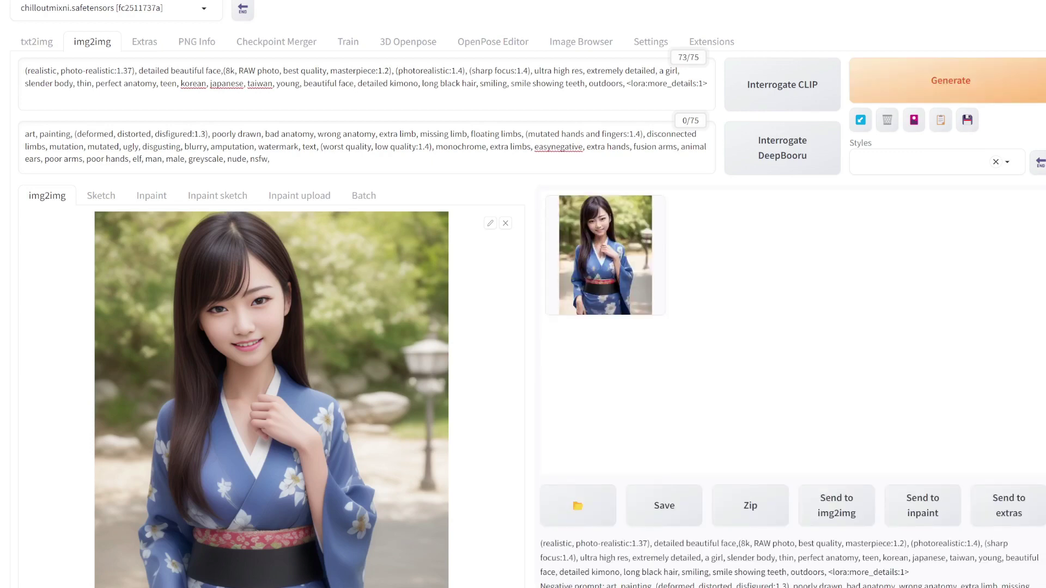
scroll(523, 294, "down", 2)
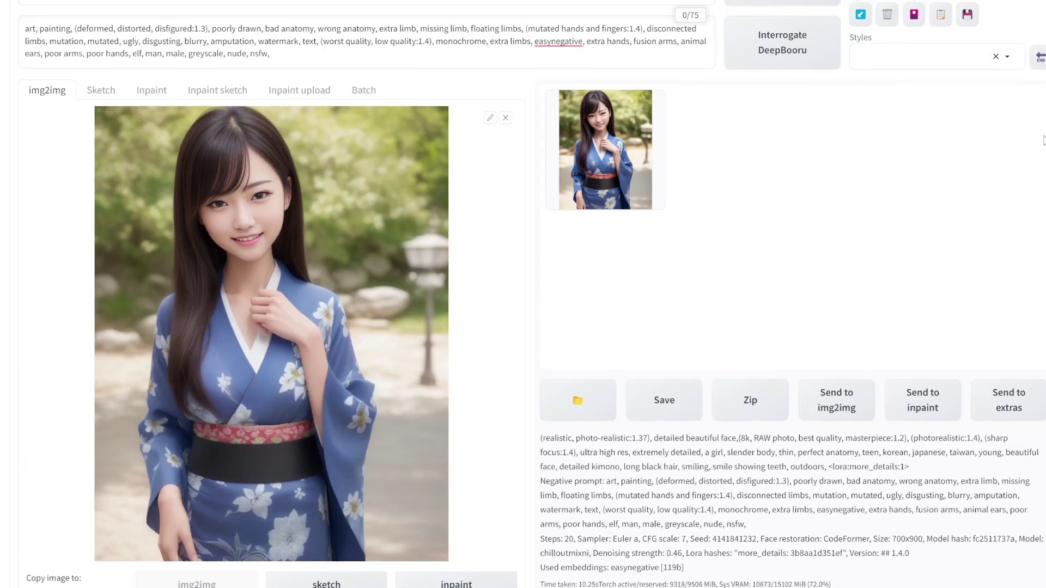
left_click(626, 164)
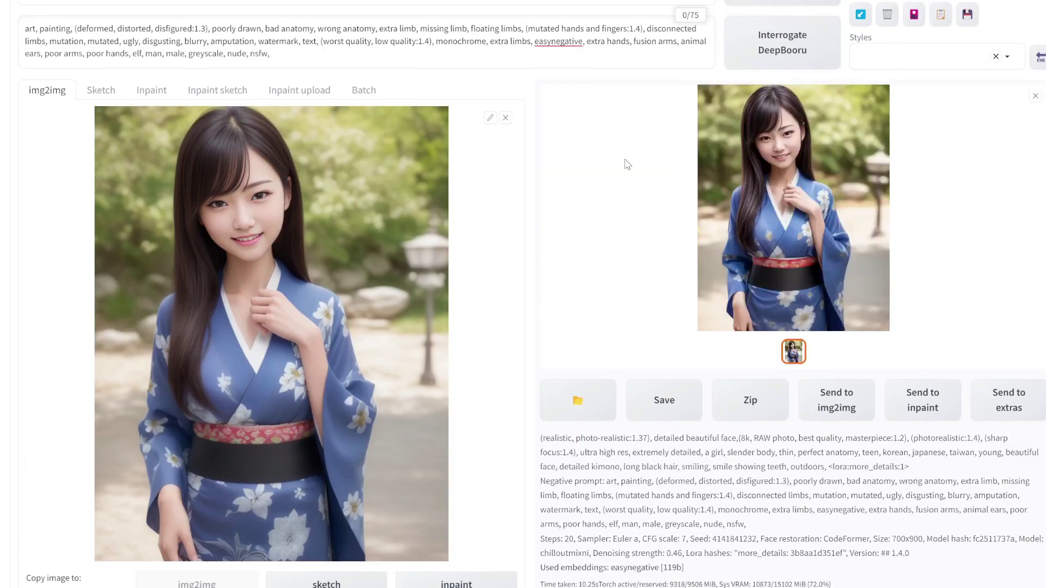
left_click(756, 224)
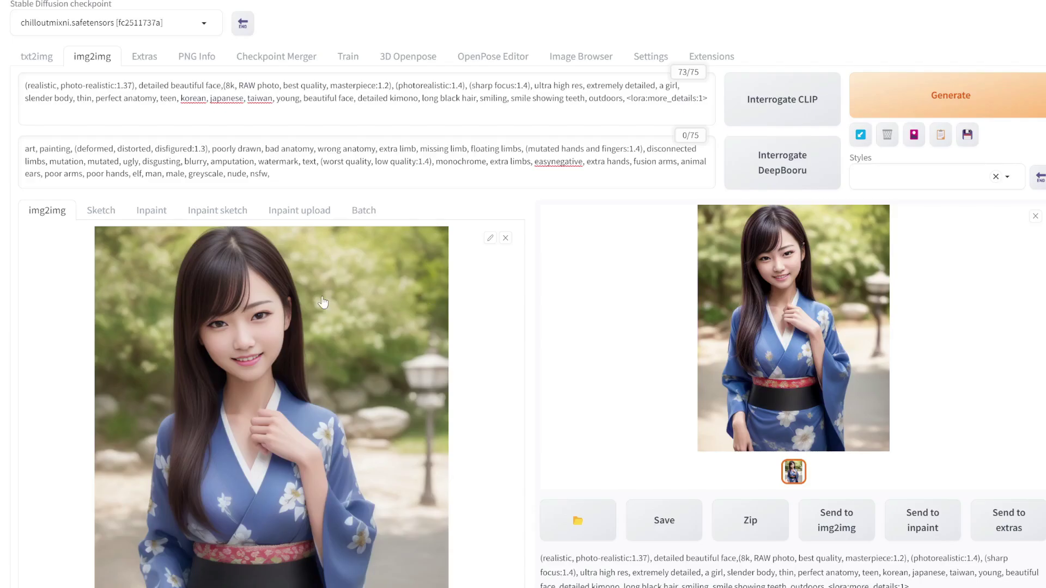
- Change the weight in <lora:more_details:1> to 0.5 and regenerate the portrait
scroll(323, 302, "down", 2)
scroll(646, 128, "up", 3)
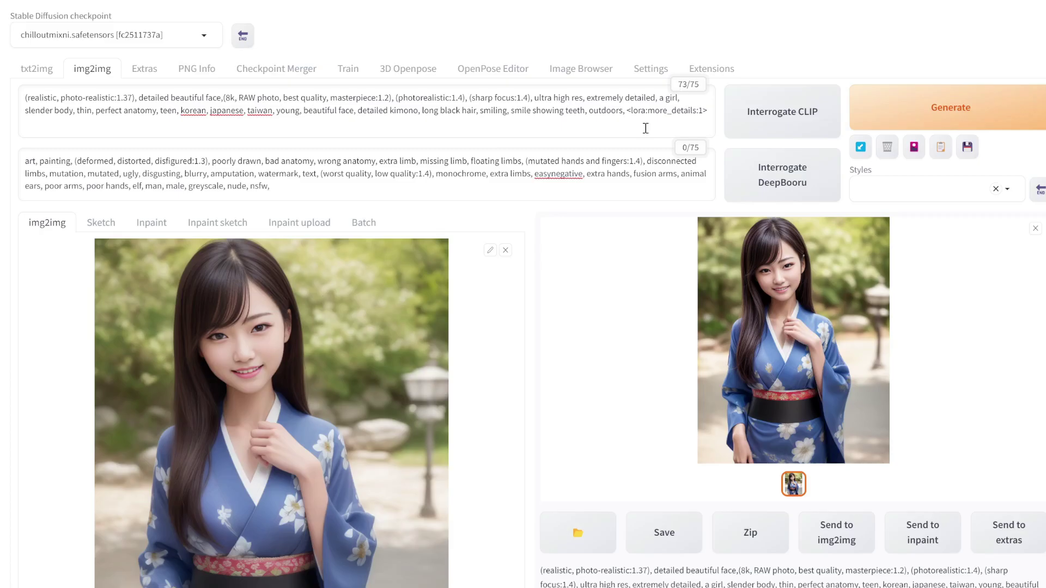
left_click_drag(627, 111, 709, 122)
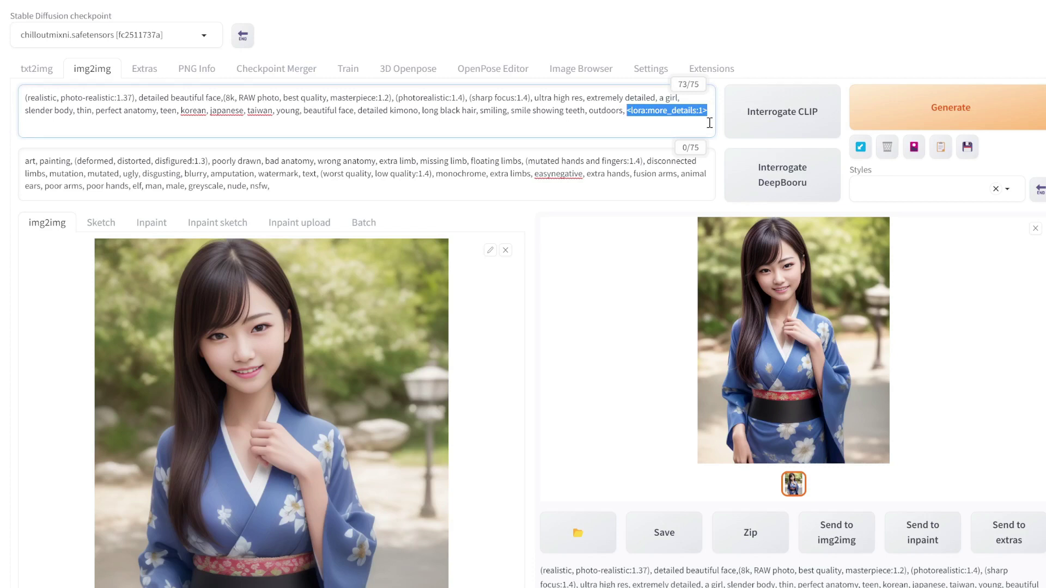
left_click(702, 111)
double_click(700, 111)
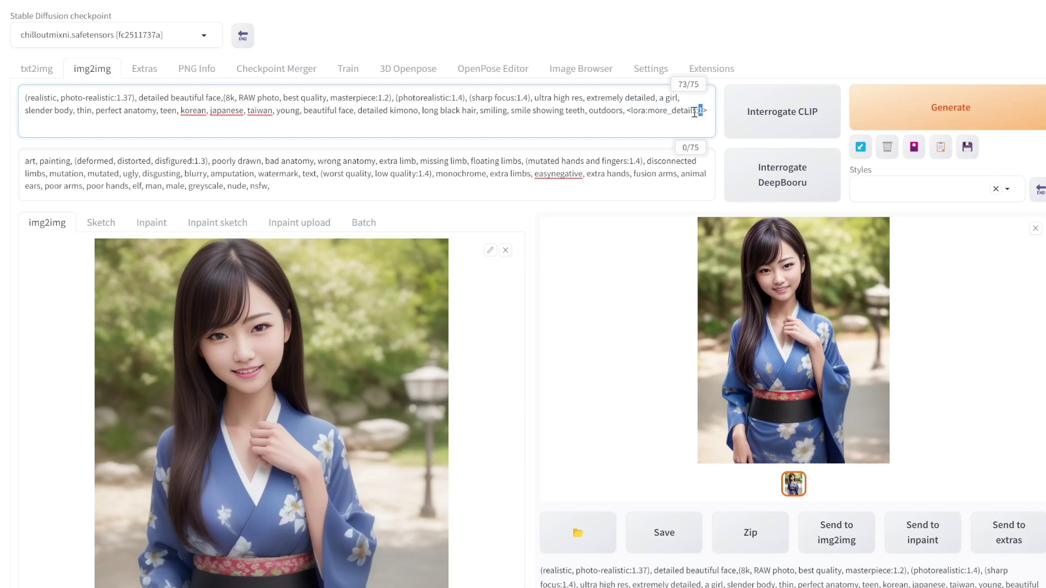
type("0.5")
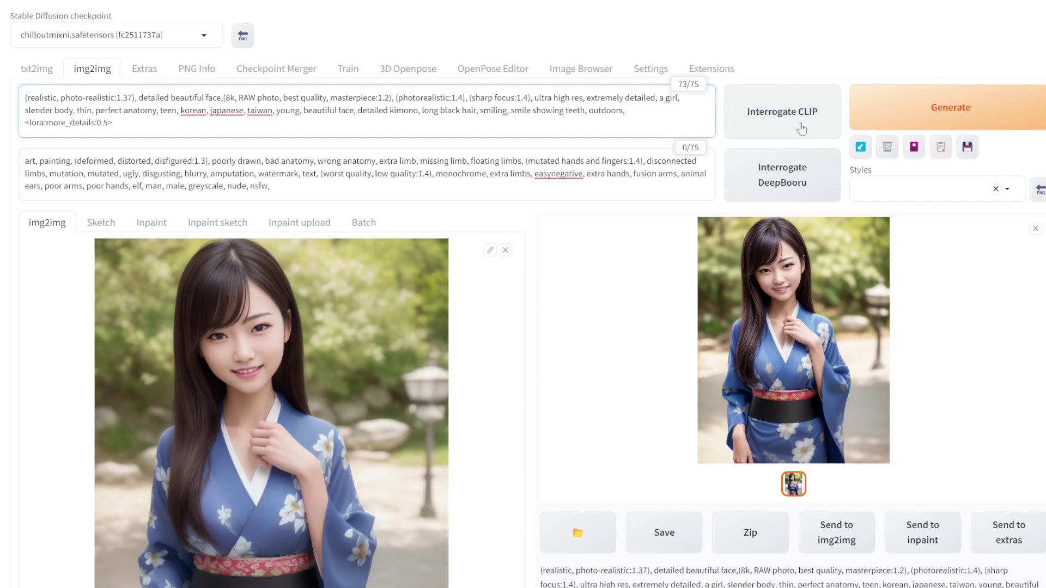
left_click(898, 110)
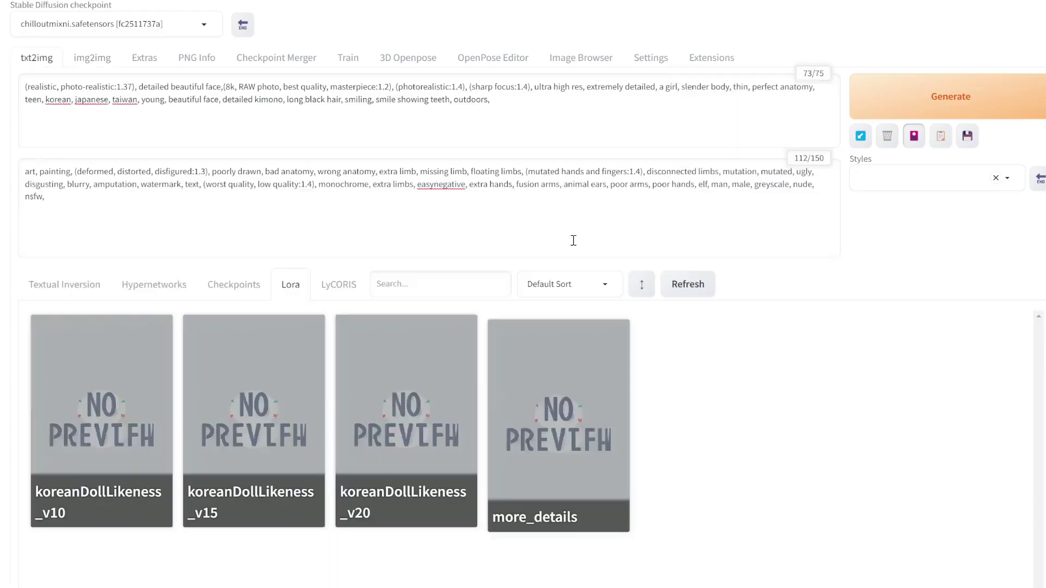
scroll(604, 229, "down", 8)
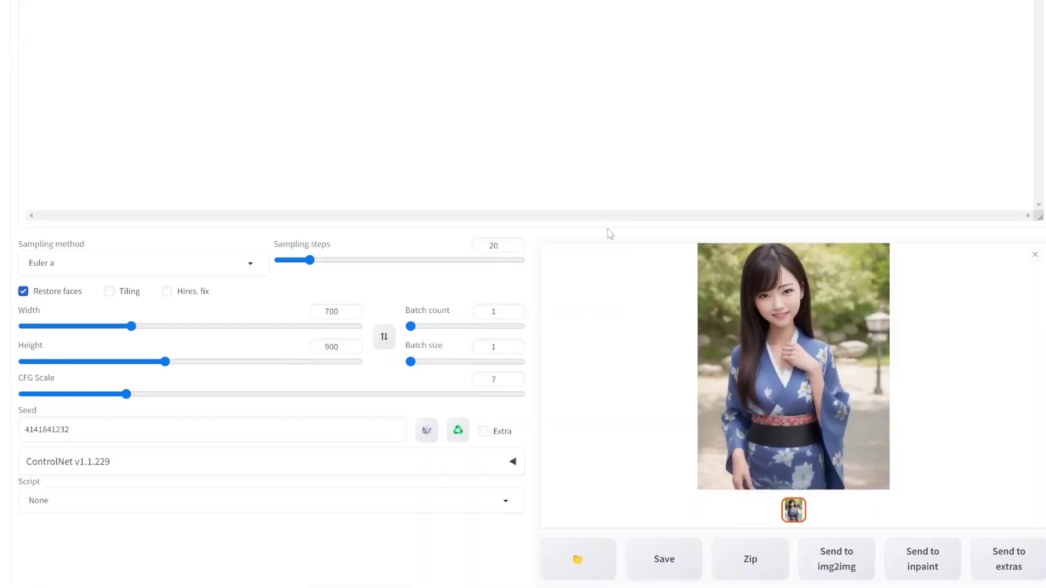
left_click(781, 365)
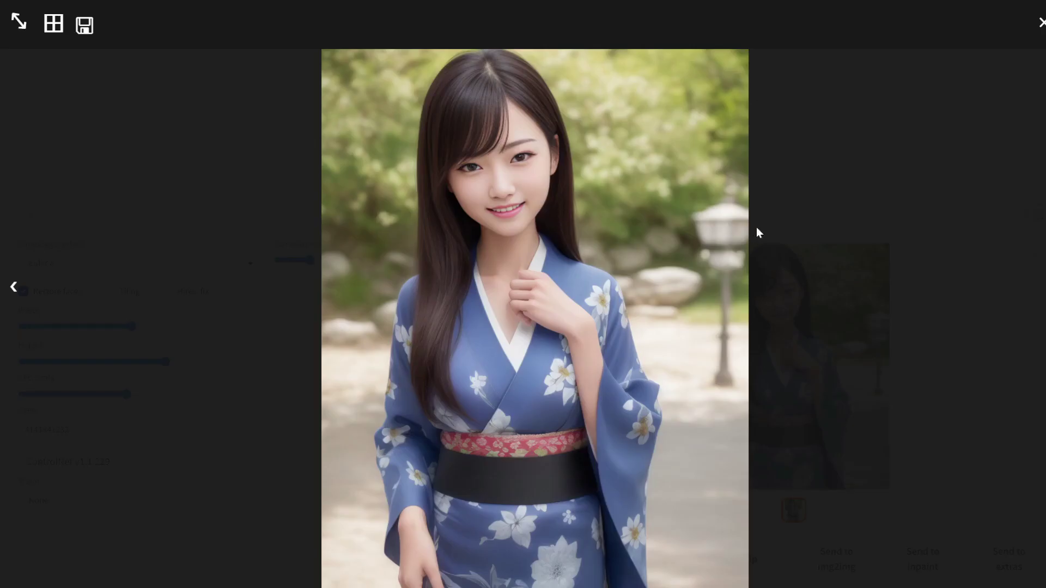
left_click(827, 220)
scroll(829, 225, "up", 11)
scroll(828, 225, "down", 12)
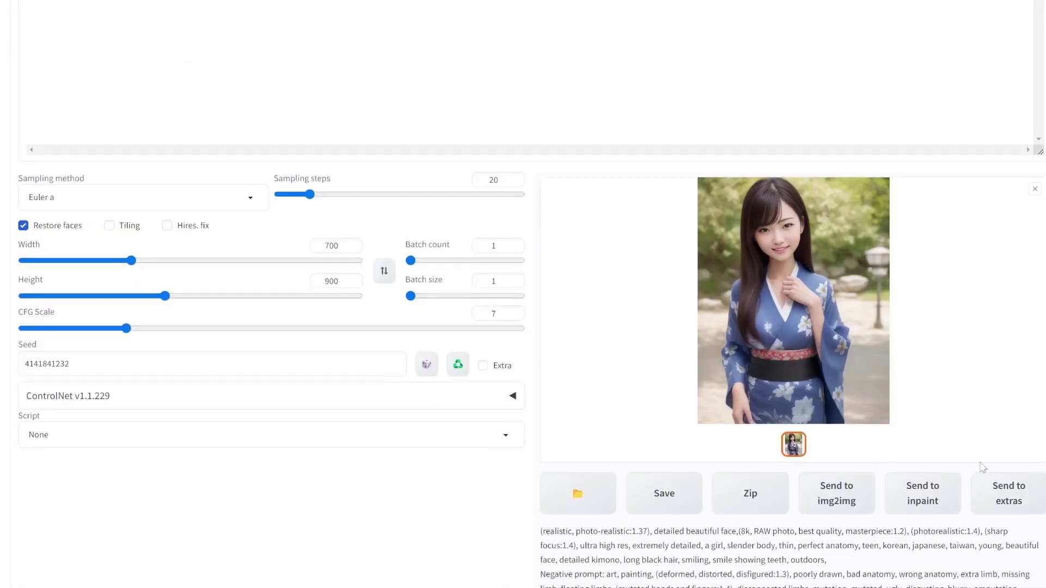
- Upscale the portrait in Extras with 4x-UltraSharp at resize 1 and enlarge the output
left_click(1007, 499)
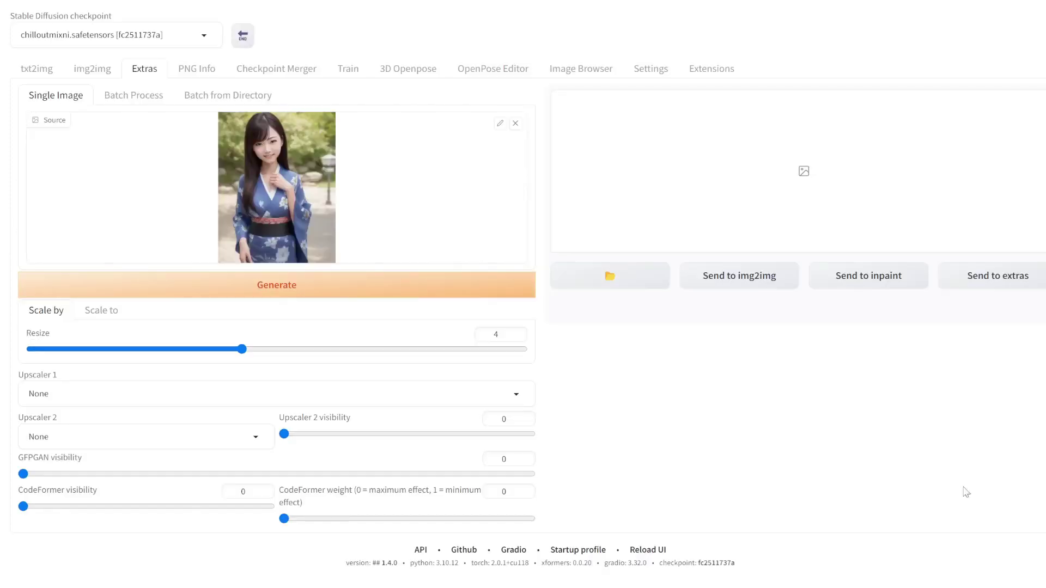
left_click_drag(230, 352, 3, 354)
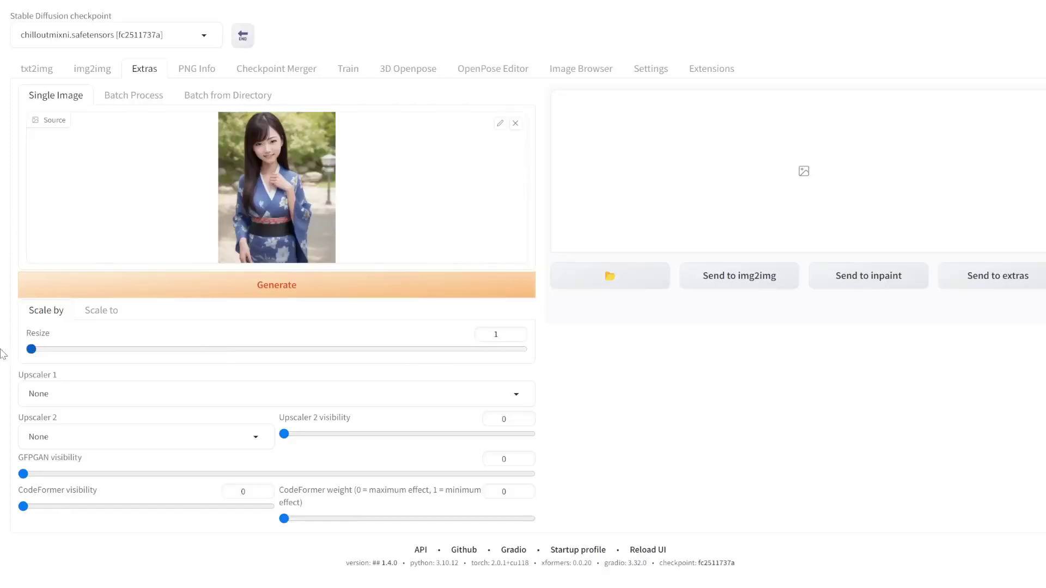
left_click(120, 393)
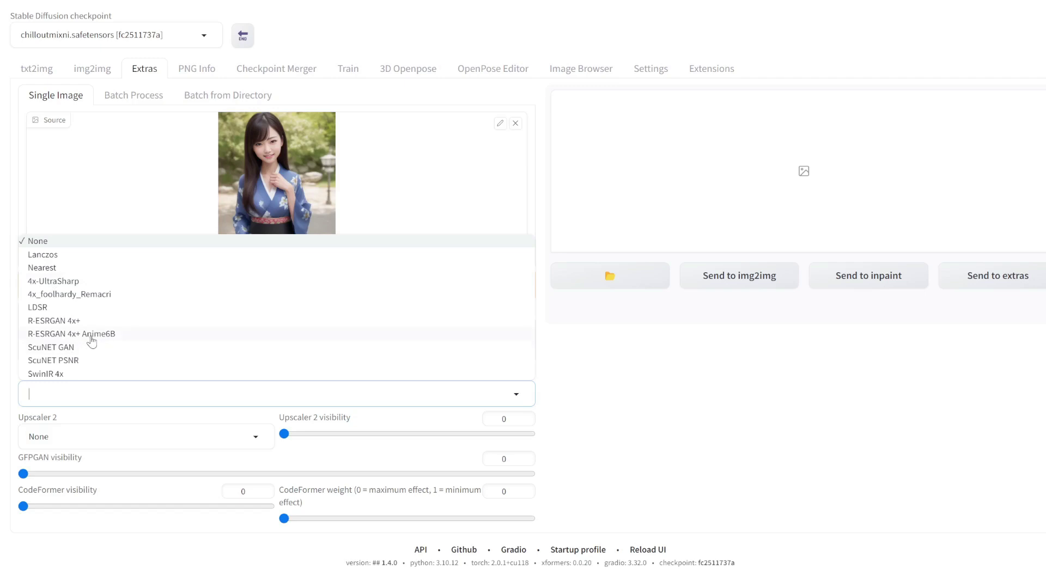
left_click(77, 281)
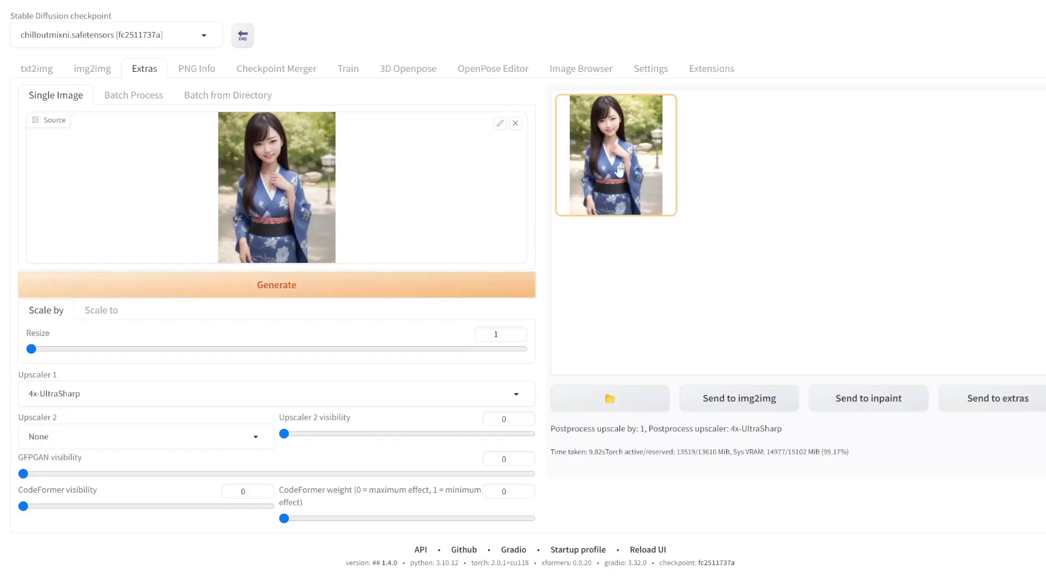
left_click(609, 172)
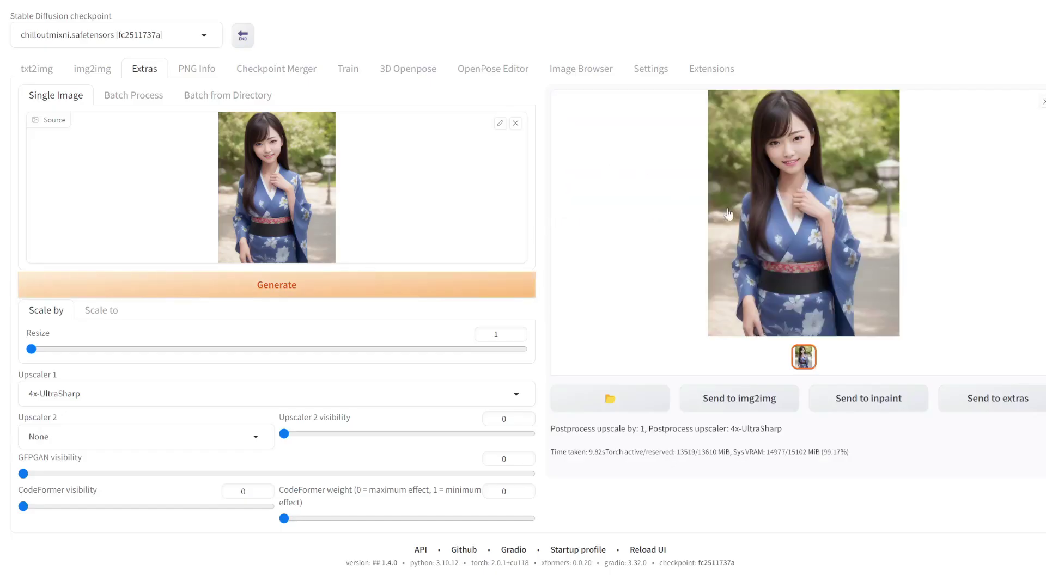